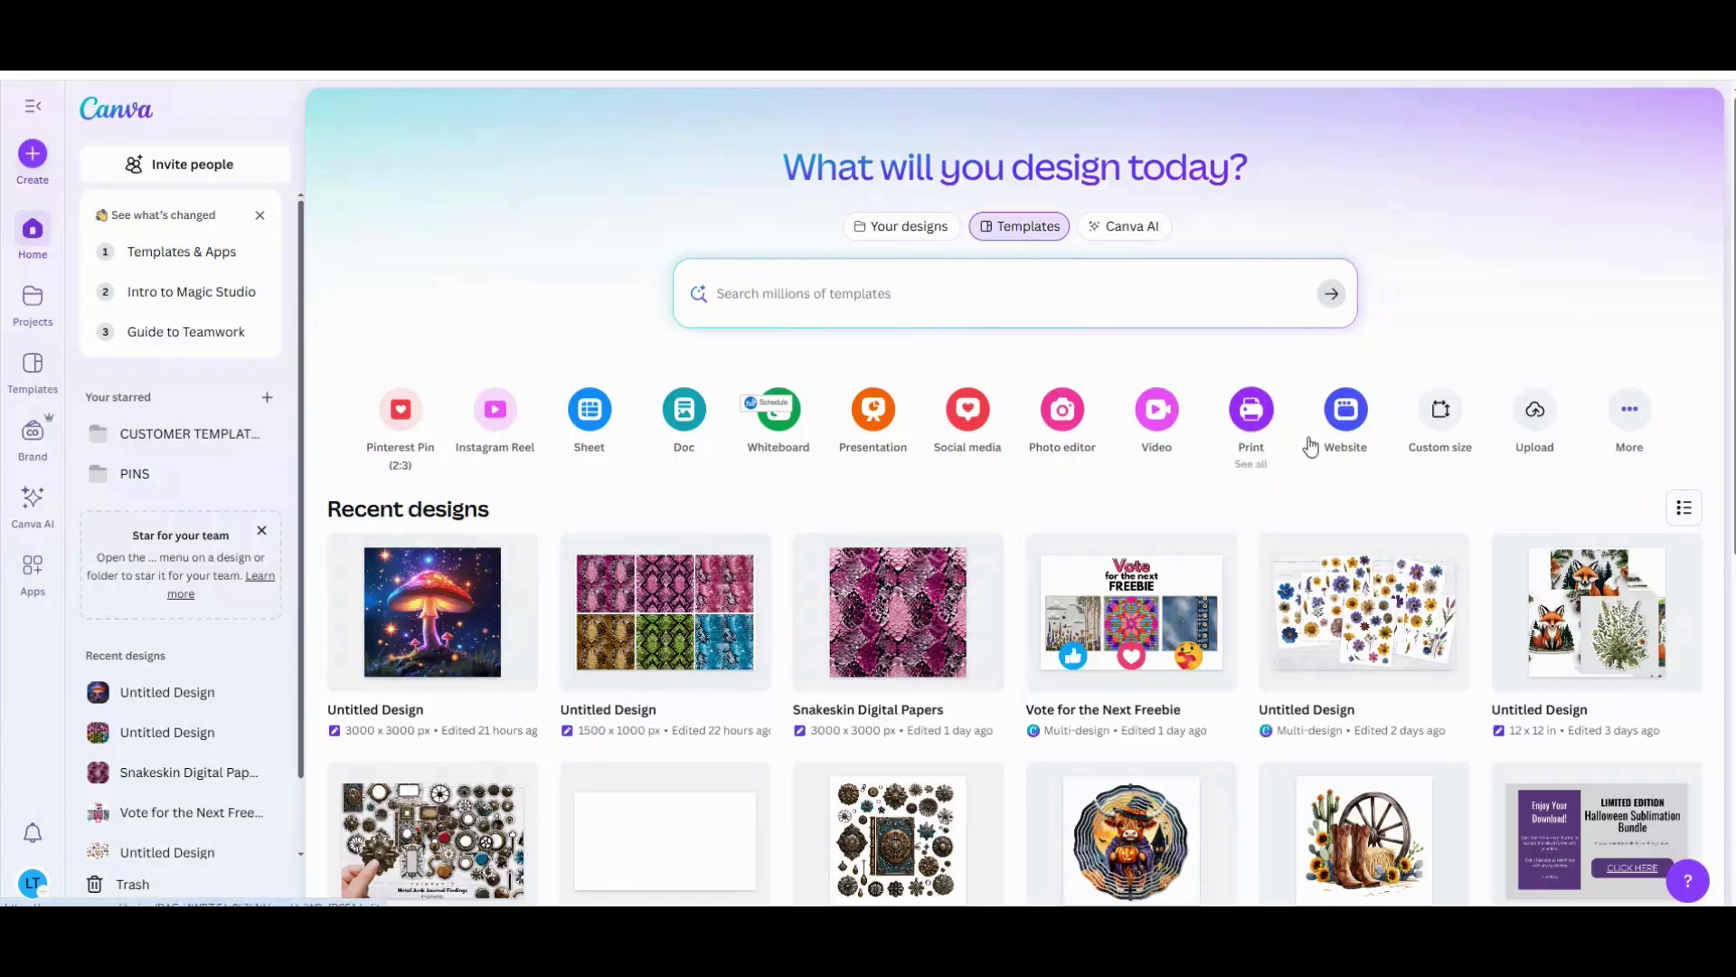
- Start a custom-size design of 8.5 × 5.5 inches
{"action": "left_click", "coordinate": [1425, 419]}
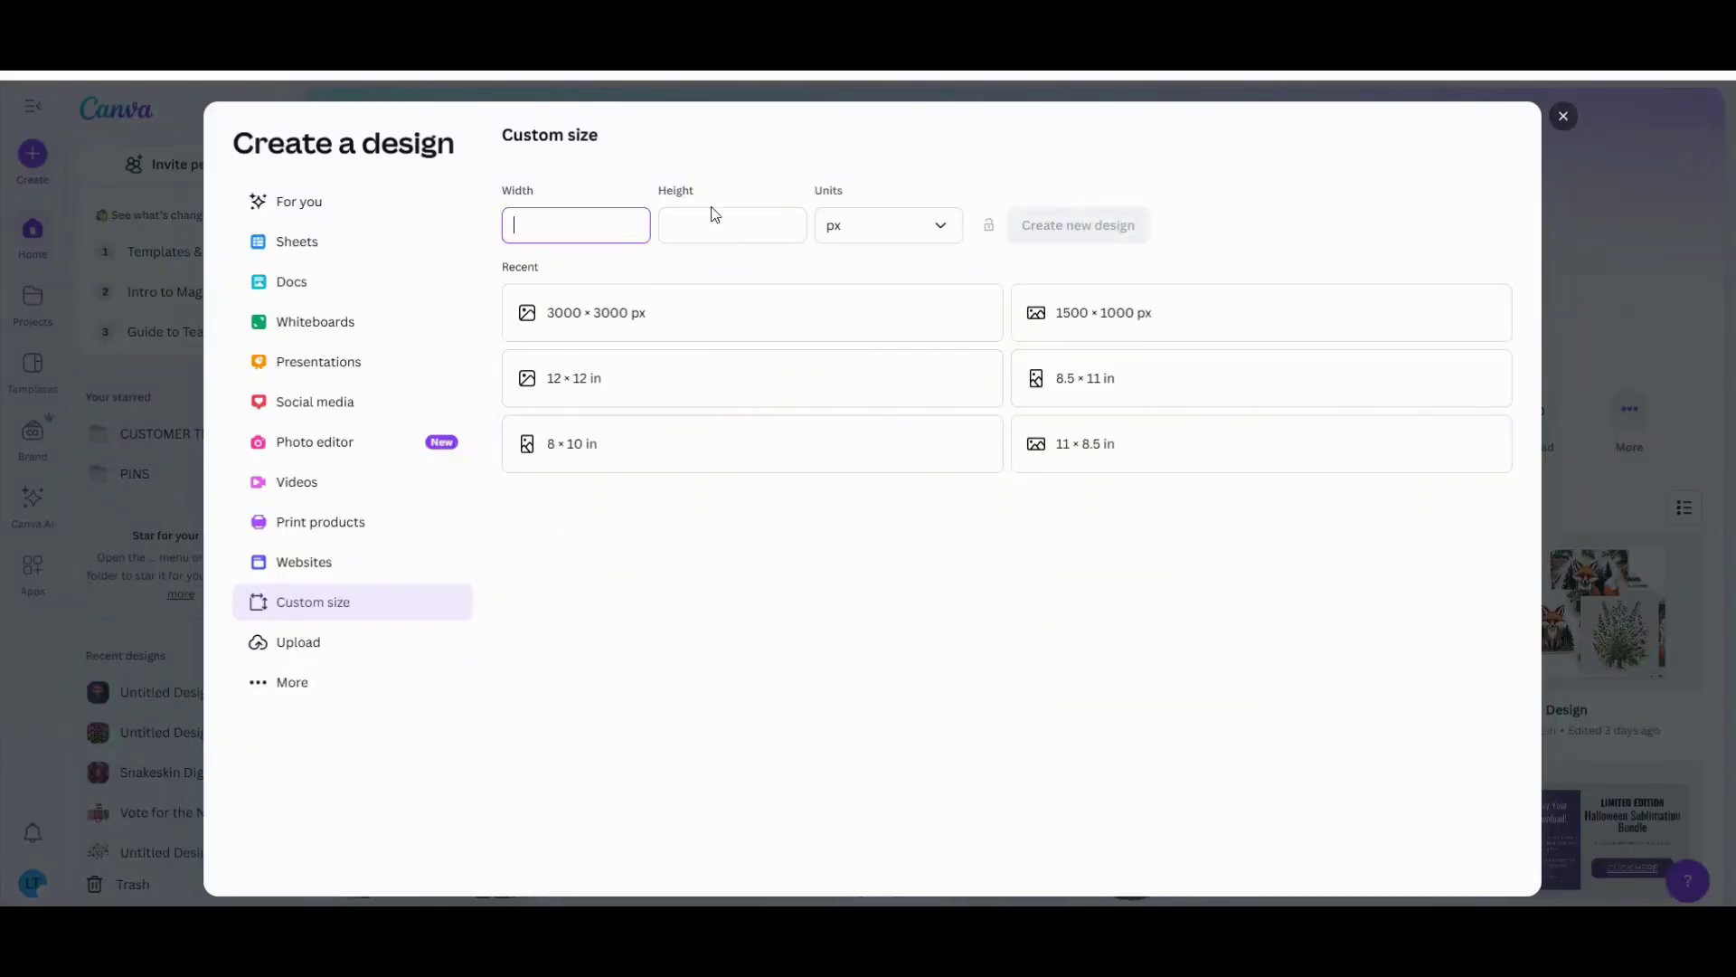
{"action": "left_click", "coordinate": [892, 233]}
{"action": "left_click", "coordinate": [828, 316]}
{"action": "left_click", "coordinate": [618, 222]}
{"action": "type", "text": "8.5"}
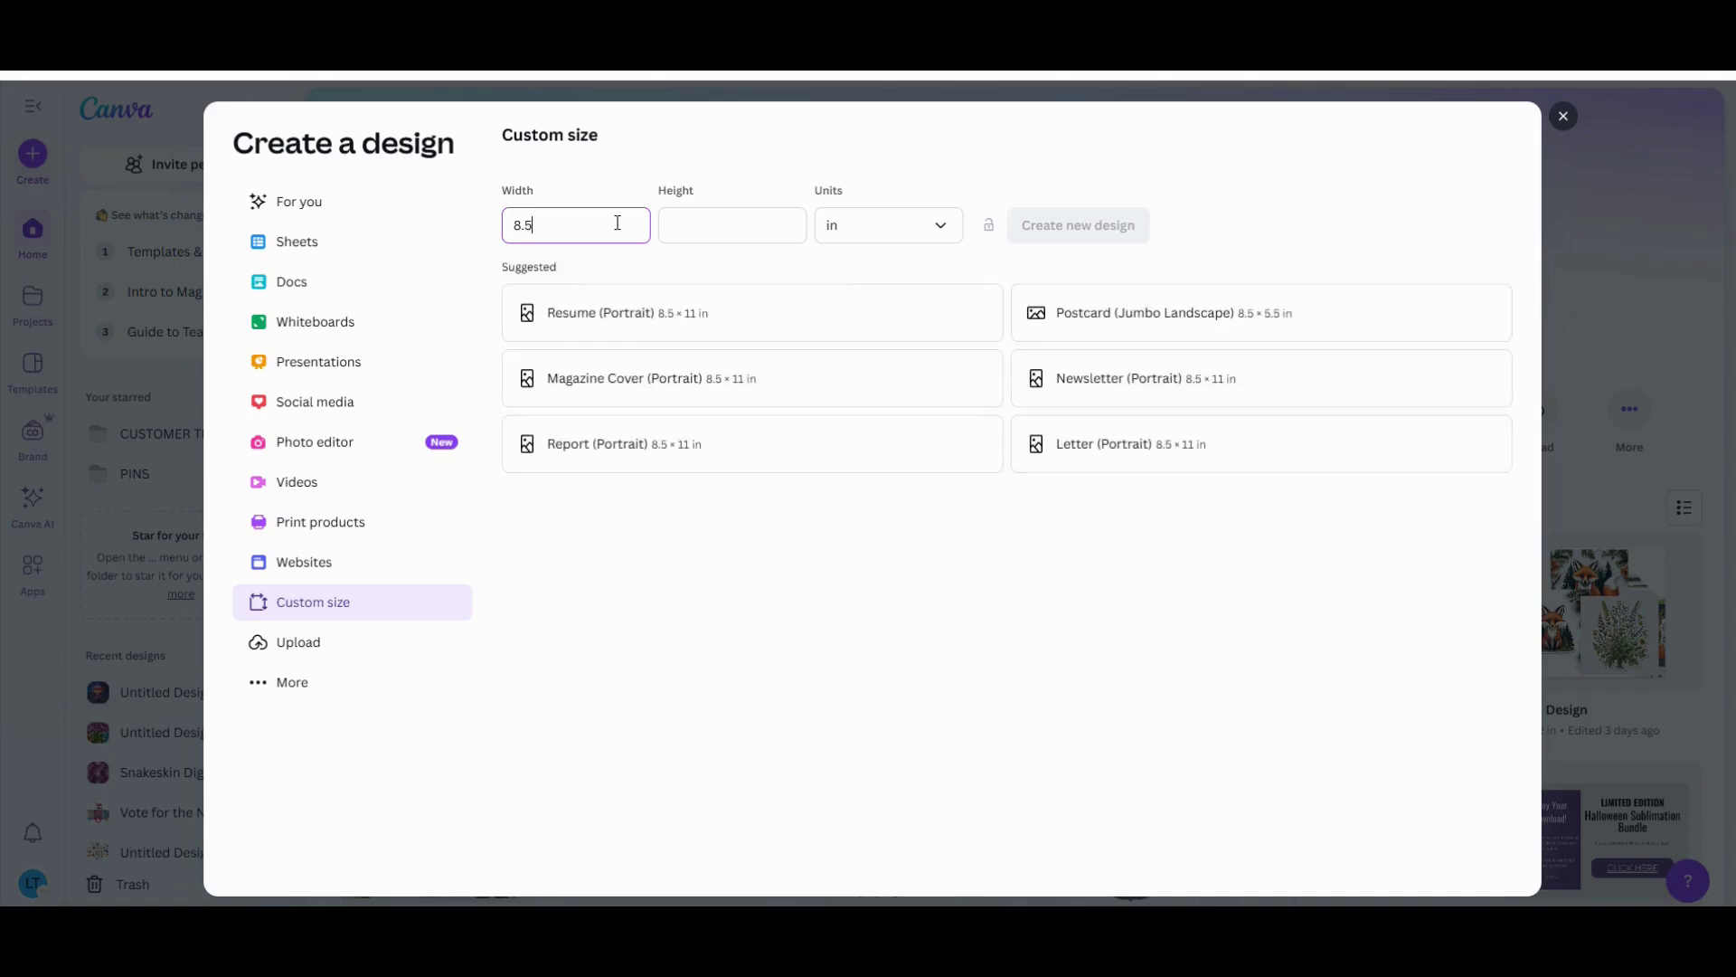
{"action": "left_click", "coordinate": [713, 226]}
{"action": "type", "text": "5.5"}
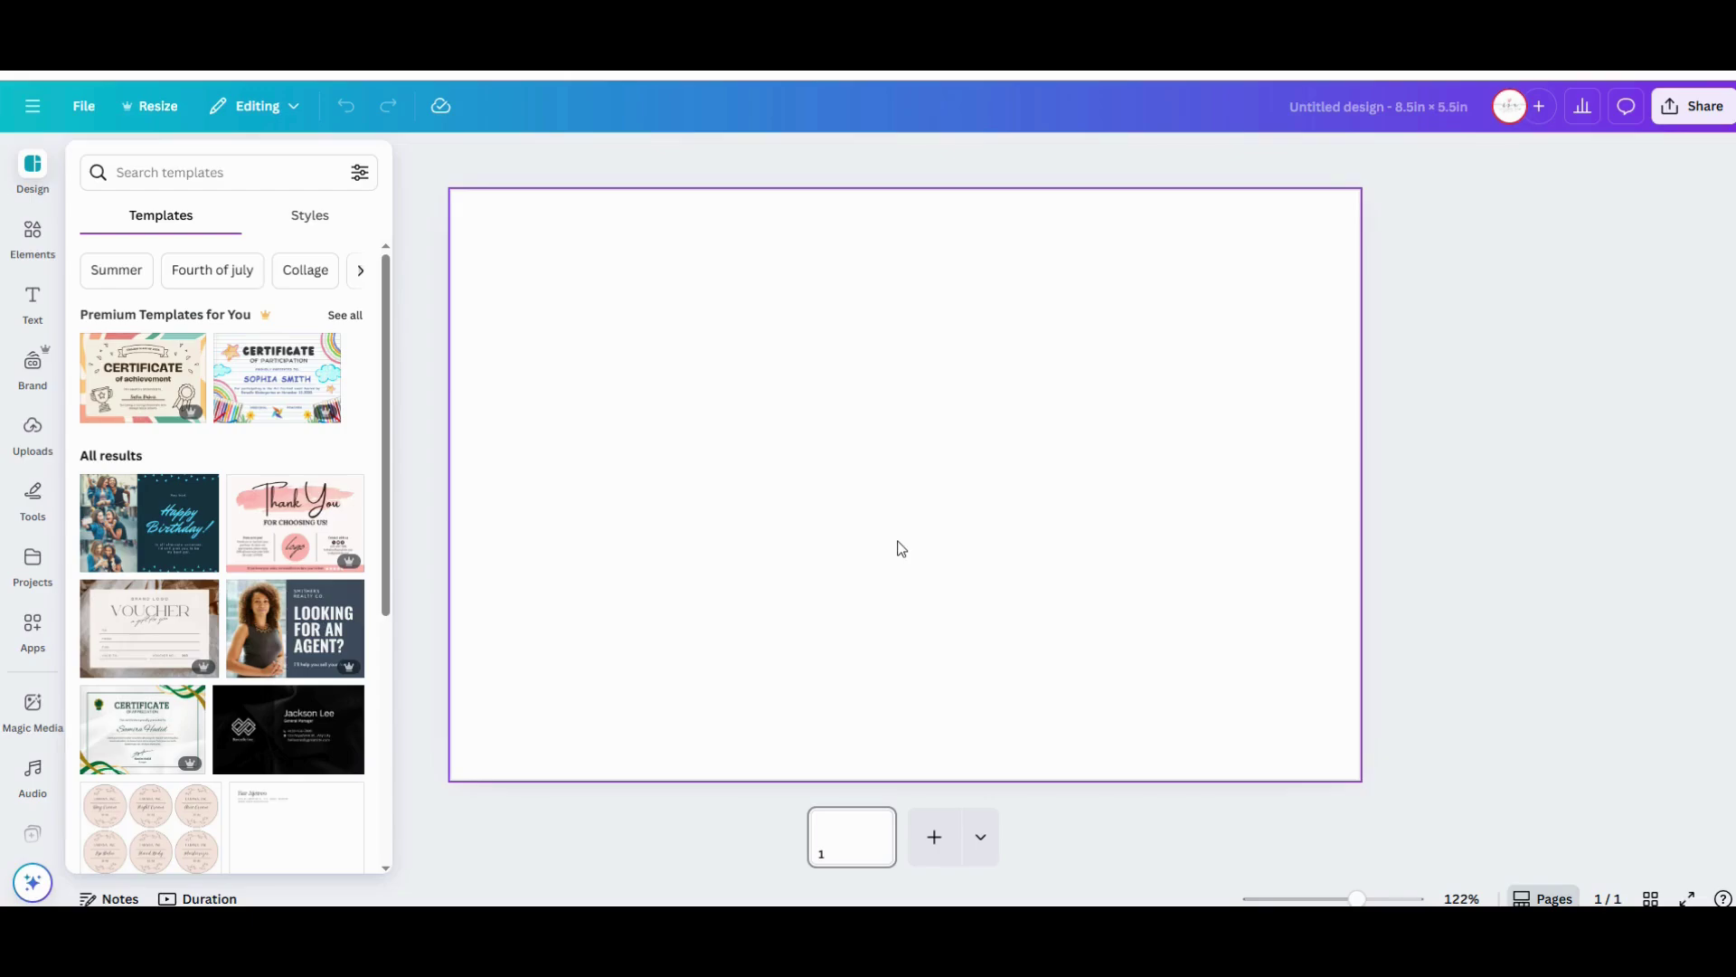
- Close the template suggestions and bring up the File menu's Settings options
{"action": "left_click", "coordinate": [286, 110]}
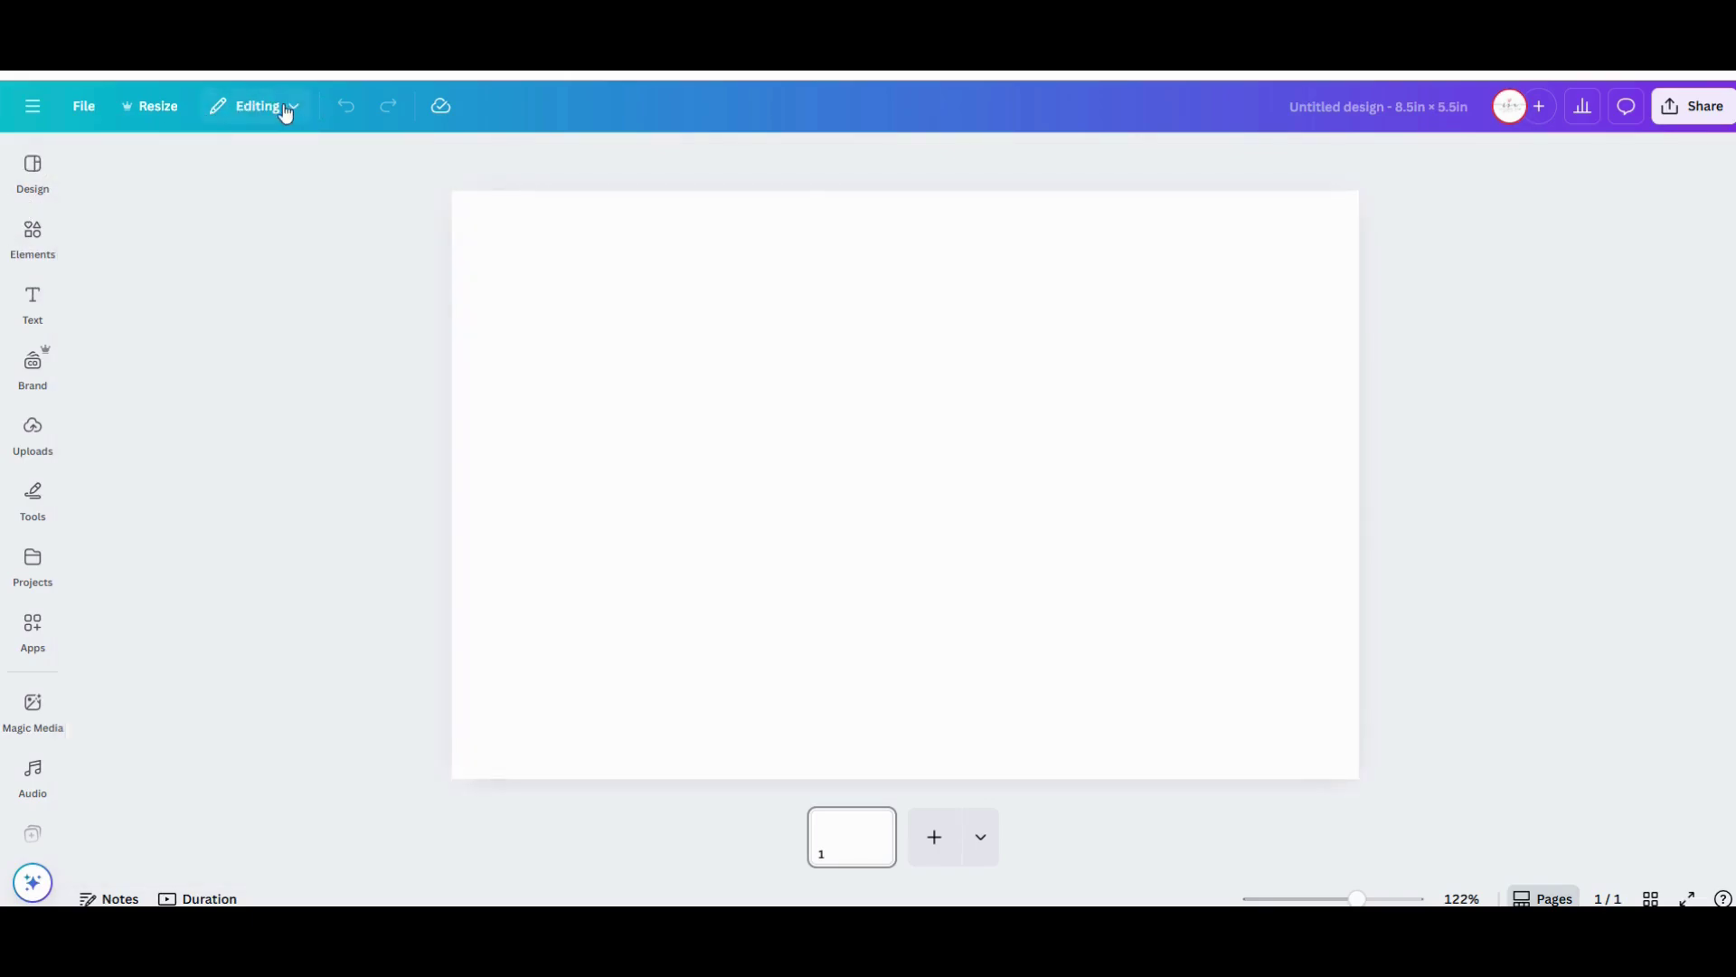
{"action": "left_click", "coordinate": [285, 111]}
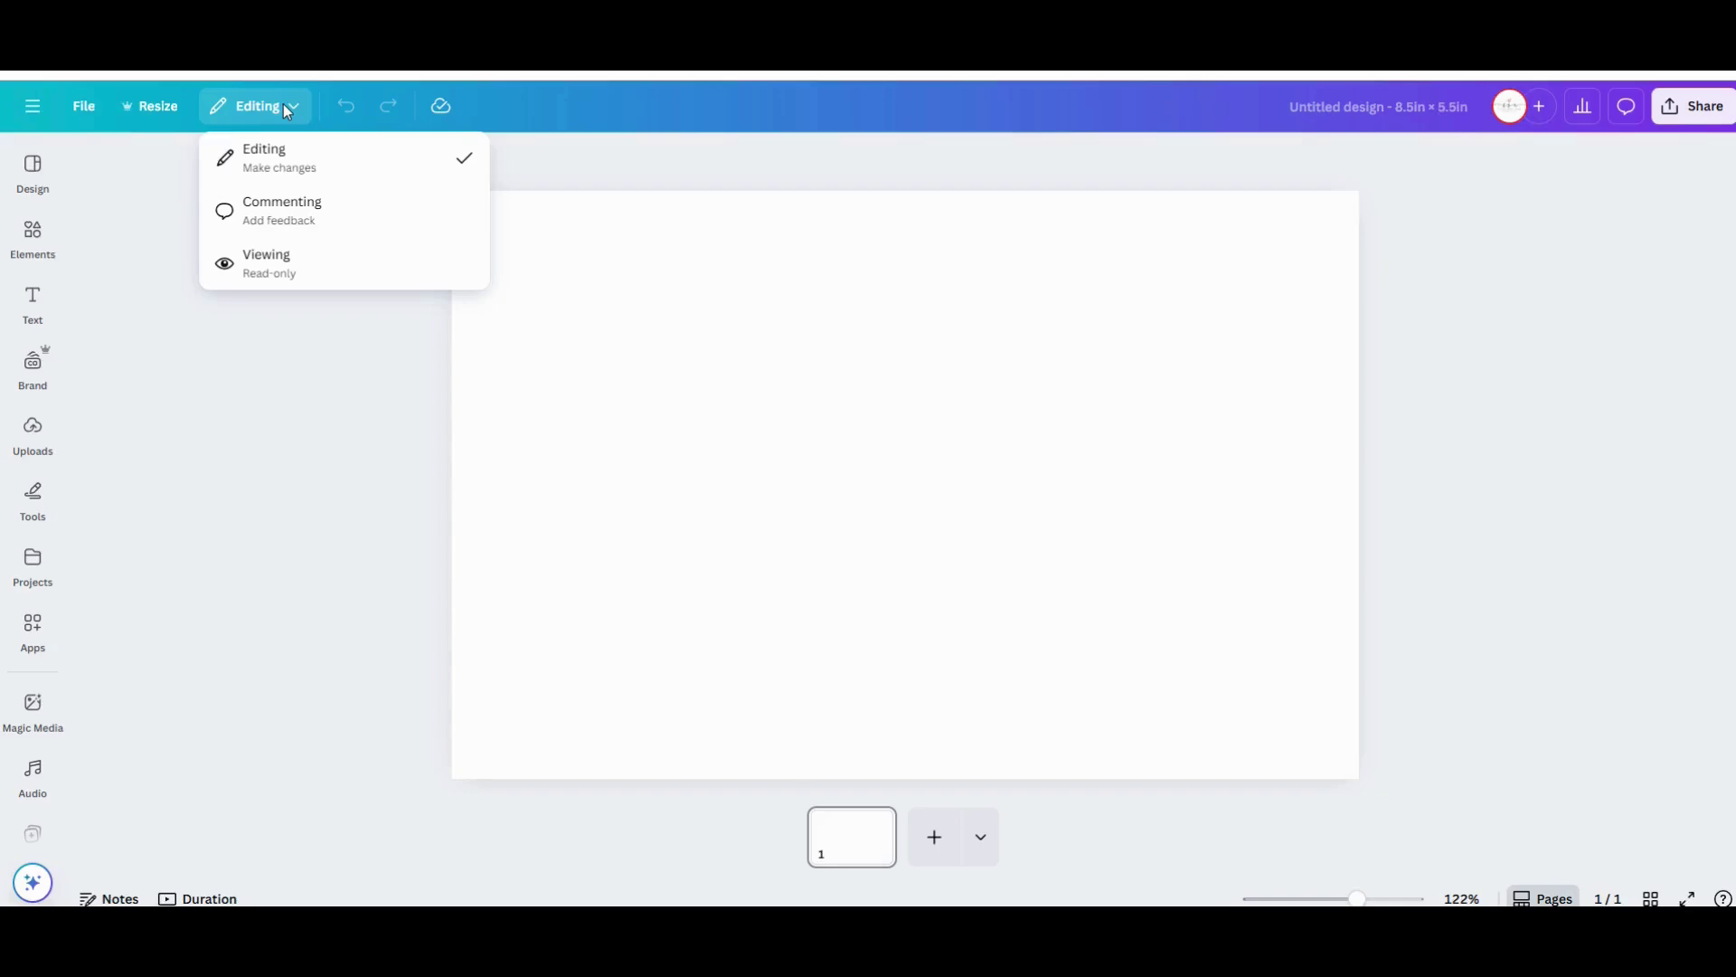
{"action": "left_click", "coordinate": [86, 113]}
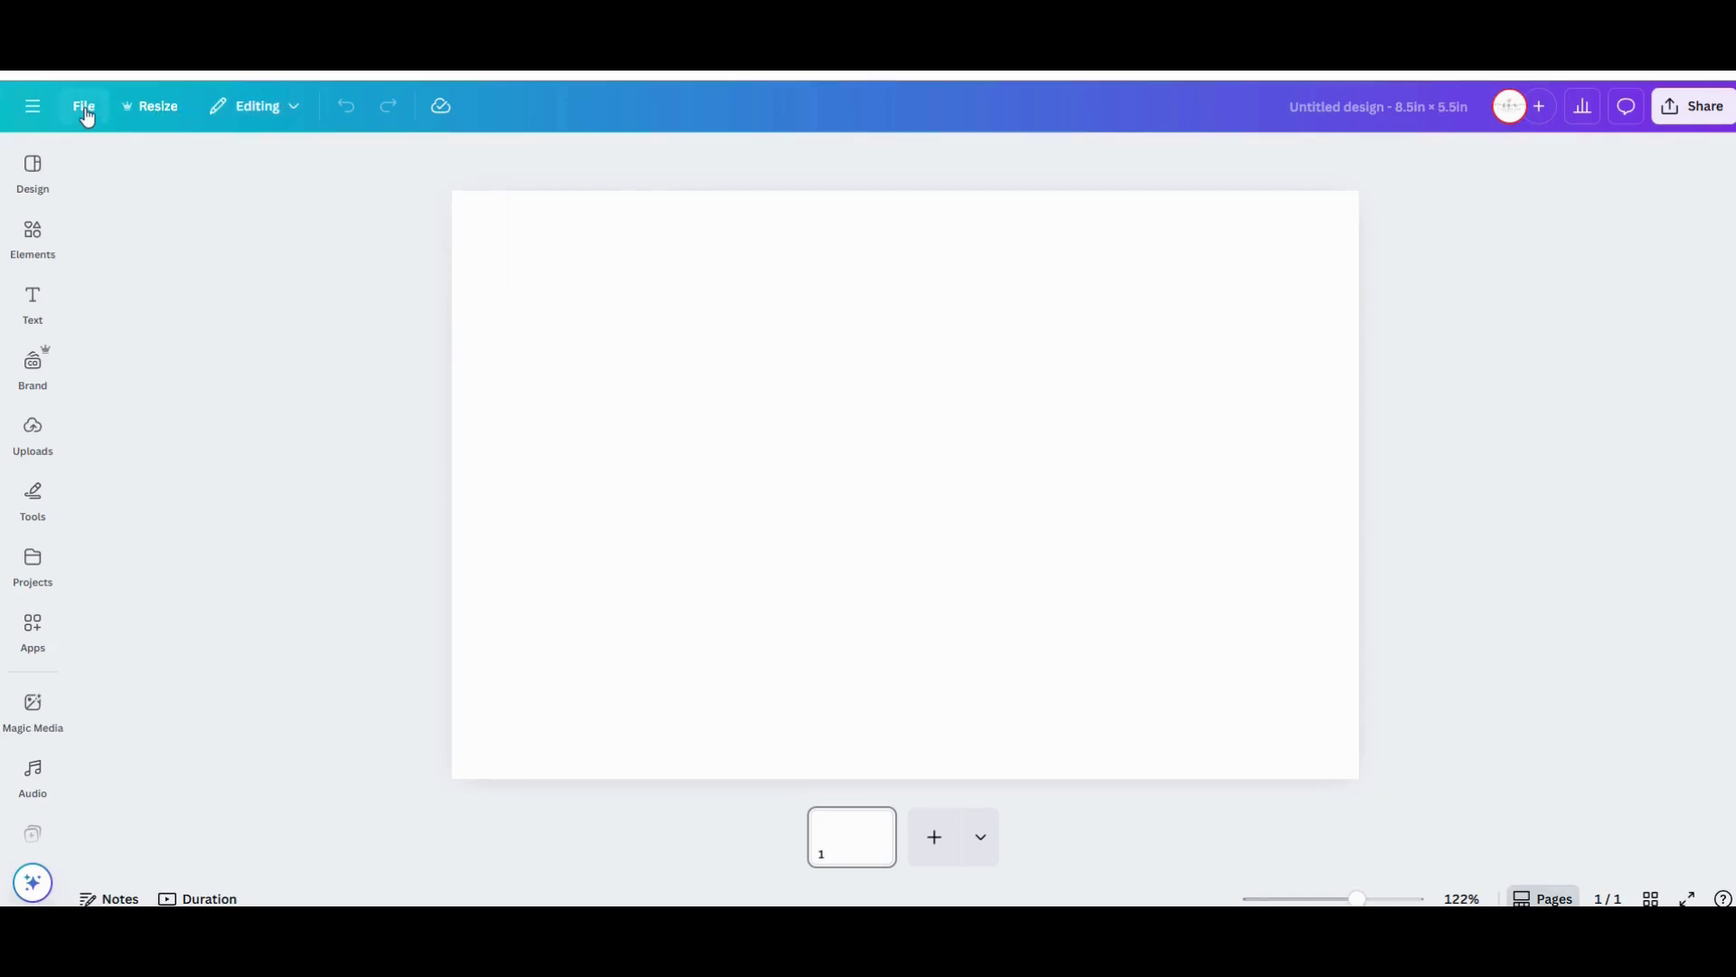
{"action": "left_click", "coordinate": [86, 113]}
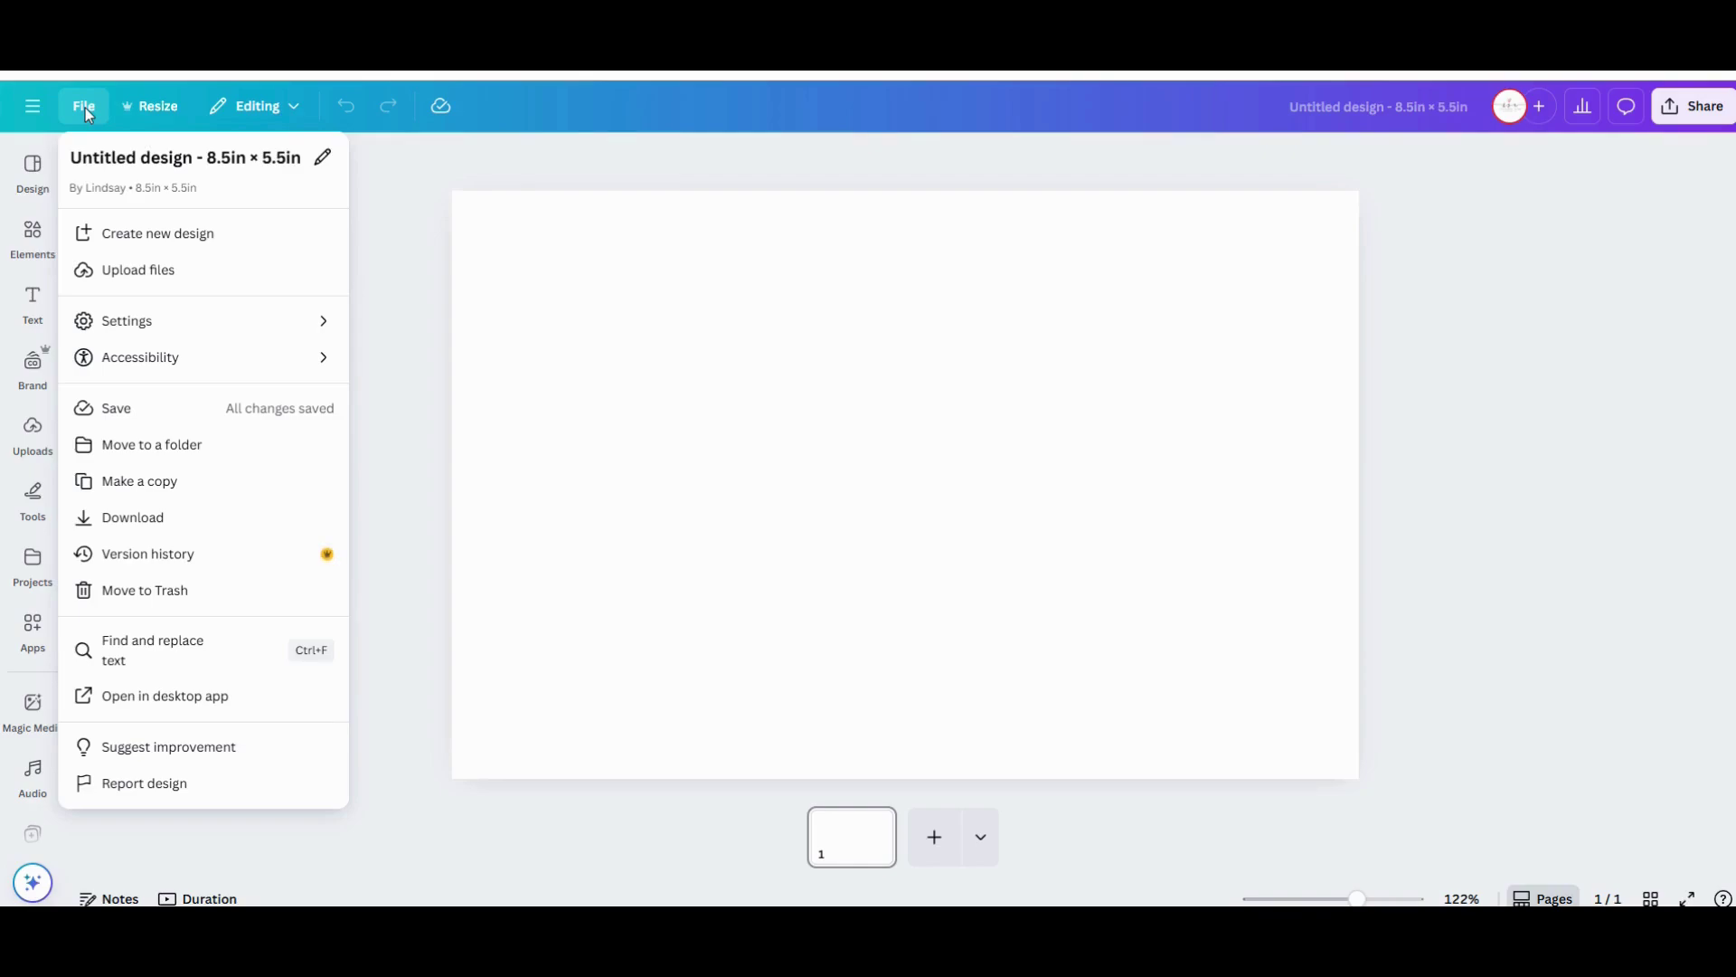
{"action": "mouse_move", "coordinate": [193, 322]}
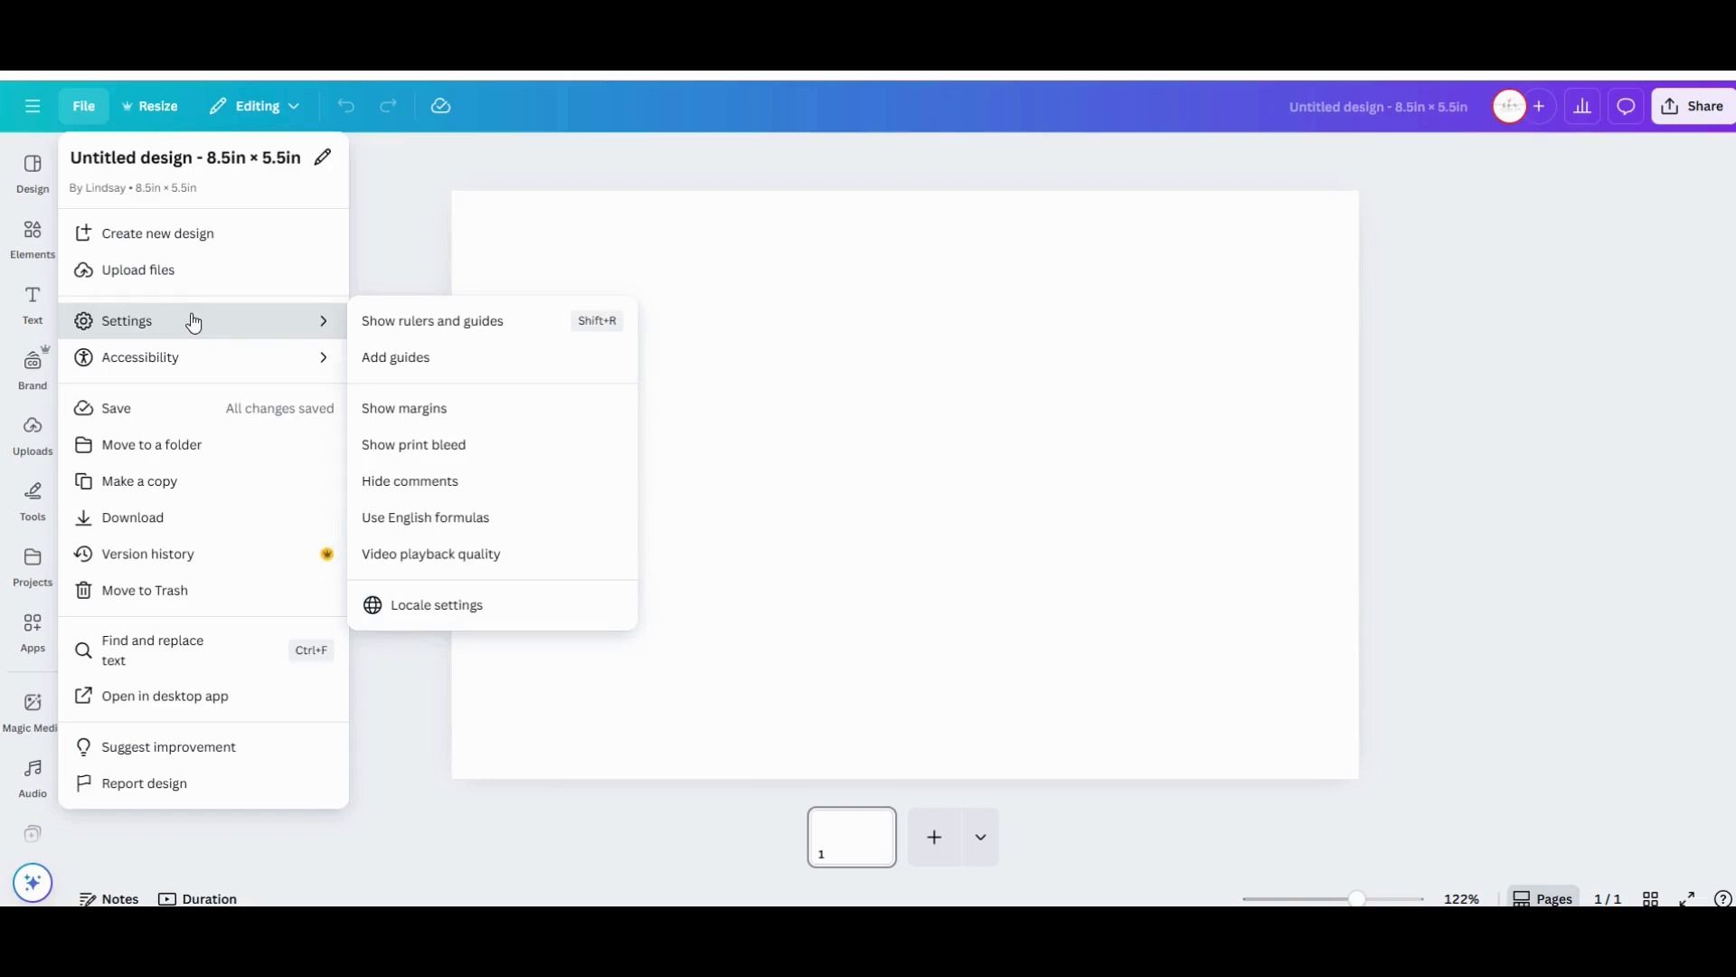
- Show rulers and place a vertical fold guide at 4.25 in
{"action": "left_click", "coordinate": [500, 322]}
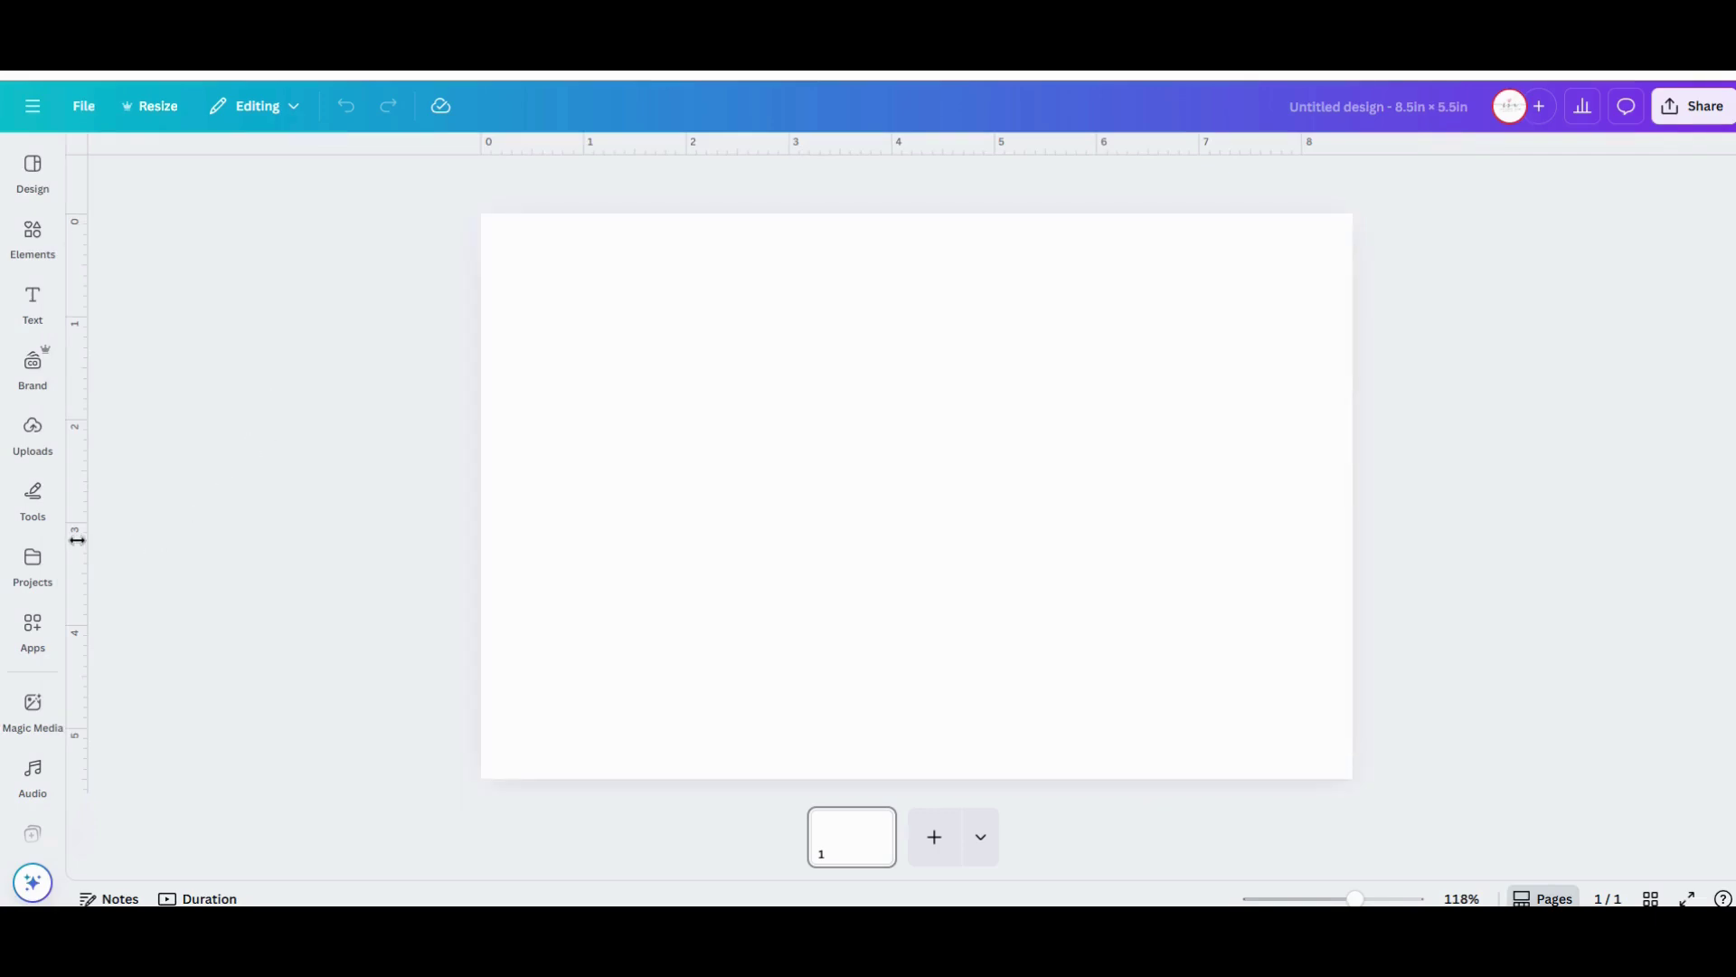
{"action": "left_click_drag", "start_coordinate": [77, 539], "coordinate": [919, 516]}
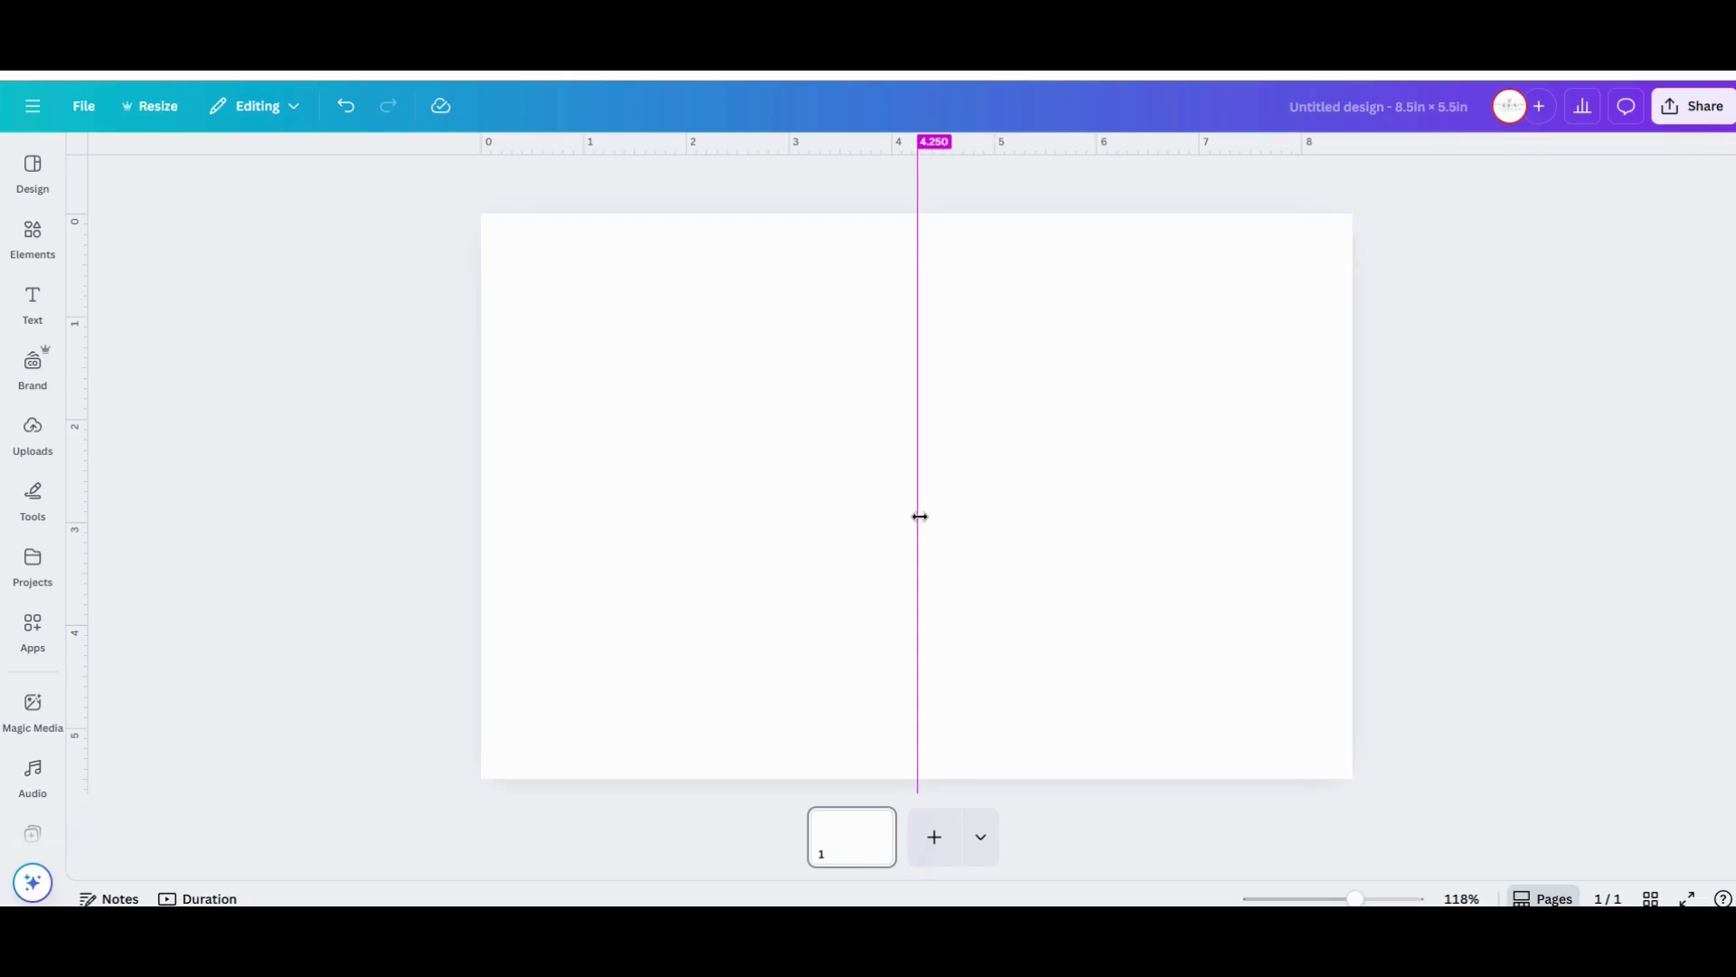
{"action": "left_click_drag", "start_coordinate": [920, 517], "coordinate": [920, 517]}
- Rename the design to 'A2 Card Template'
{"action": "left_click", "coordinate": [1370, 107]}
{"action": "type", "text": "A"}
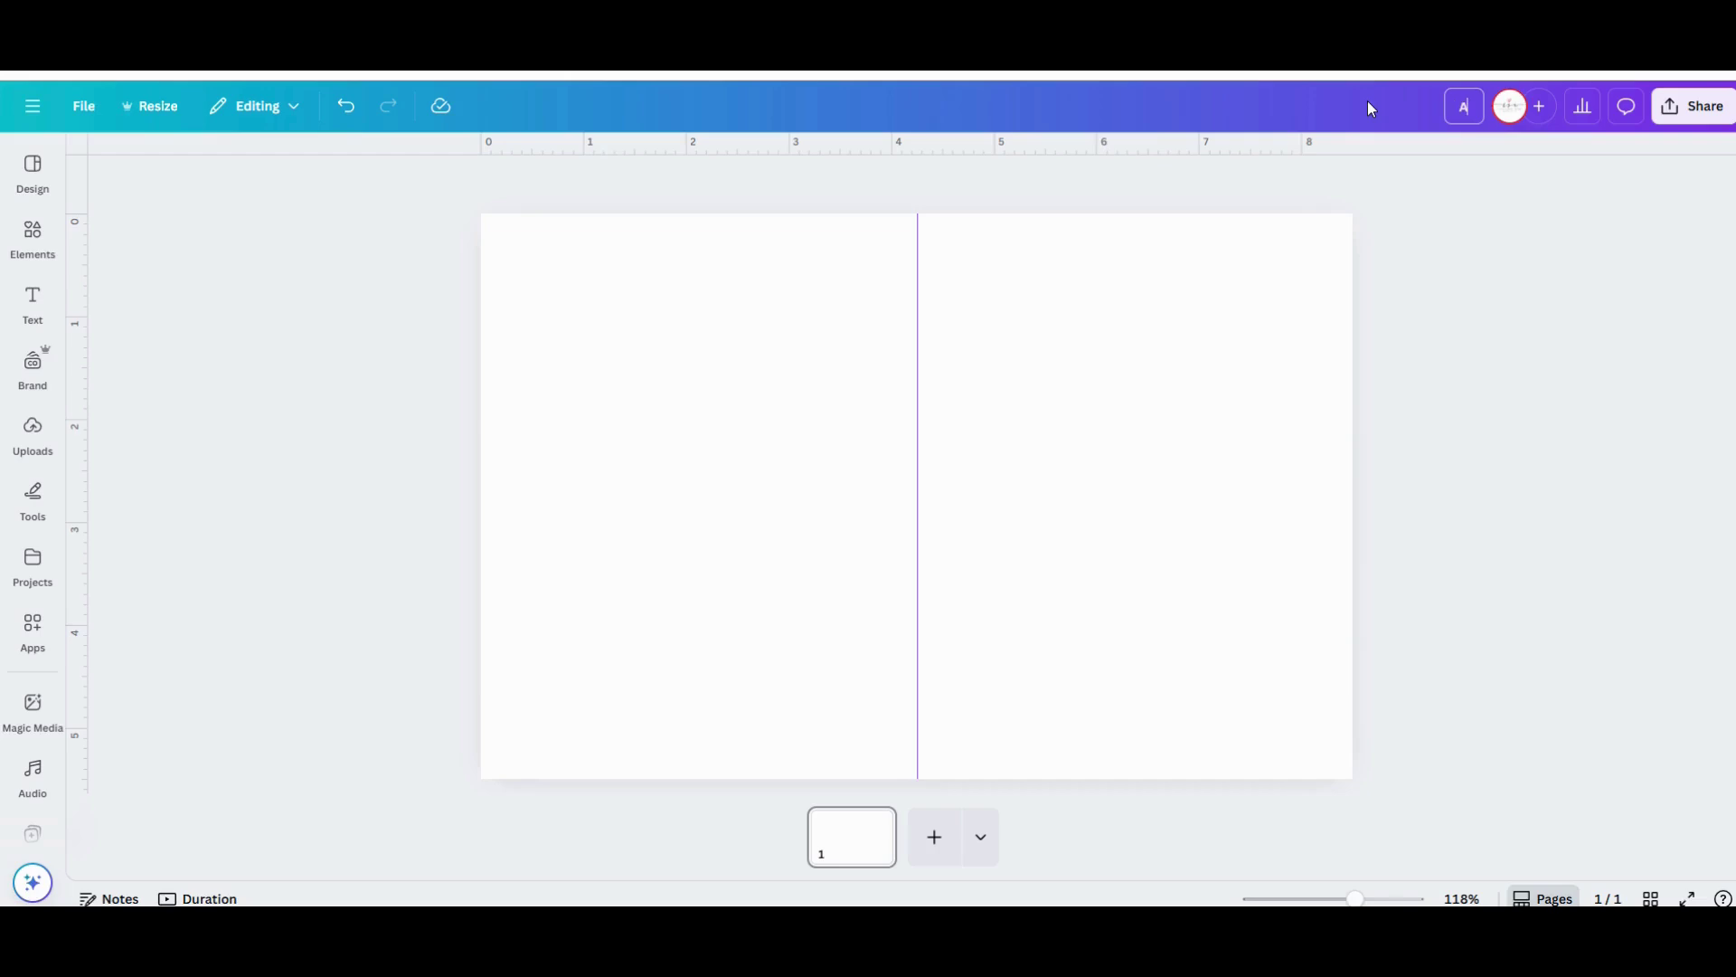
{"action": "type", "text": "2 Card Template"}
{"action": "left_click", "coordinate": [1560, 469]}
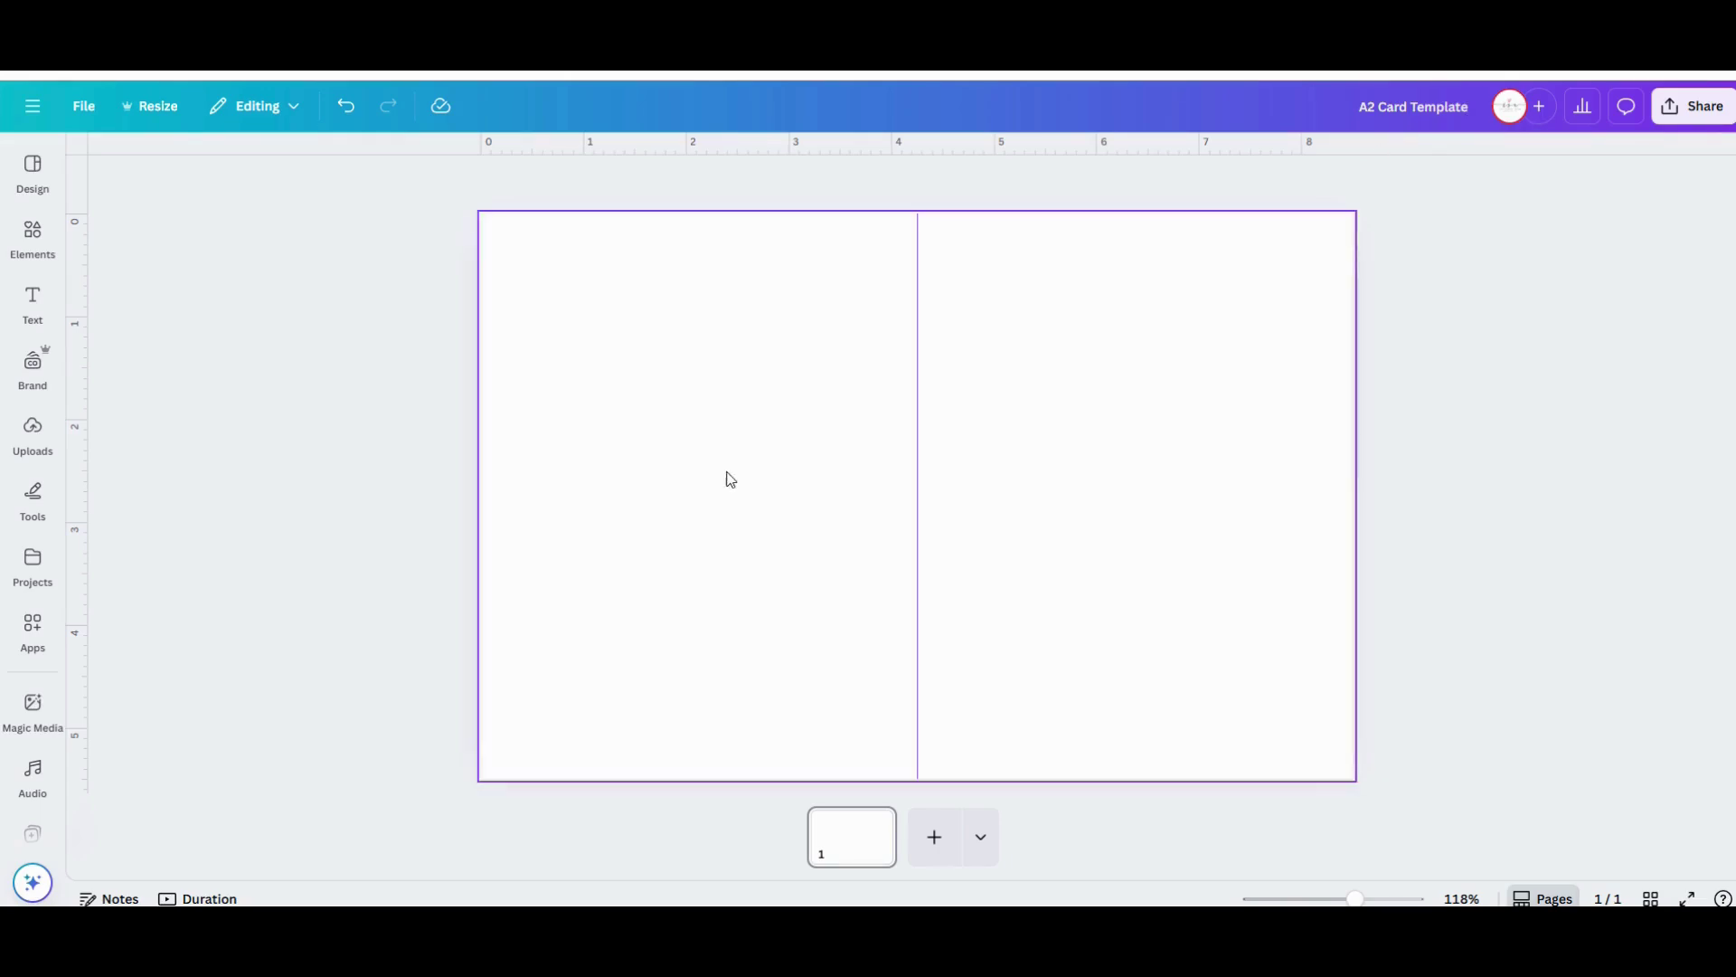
- Upload the marigolds folder with all 23 files and dismiss the unsupported zip warning
{"action": "left_click", "coordinate": [47, 454]}
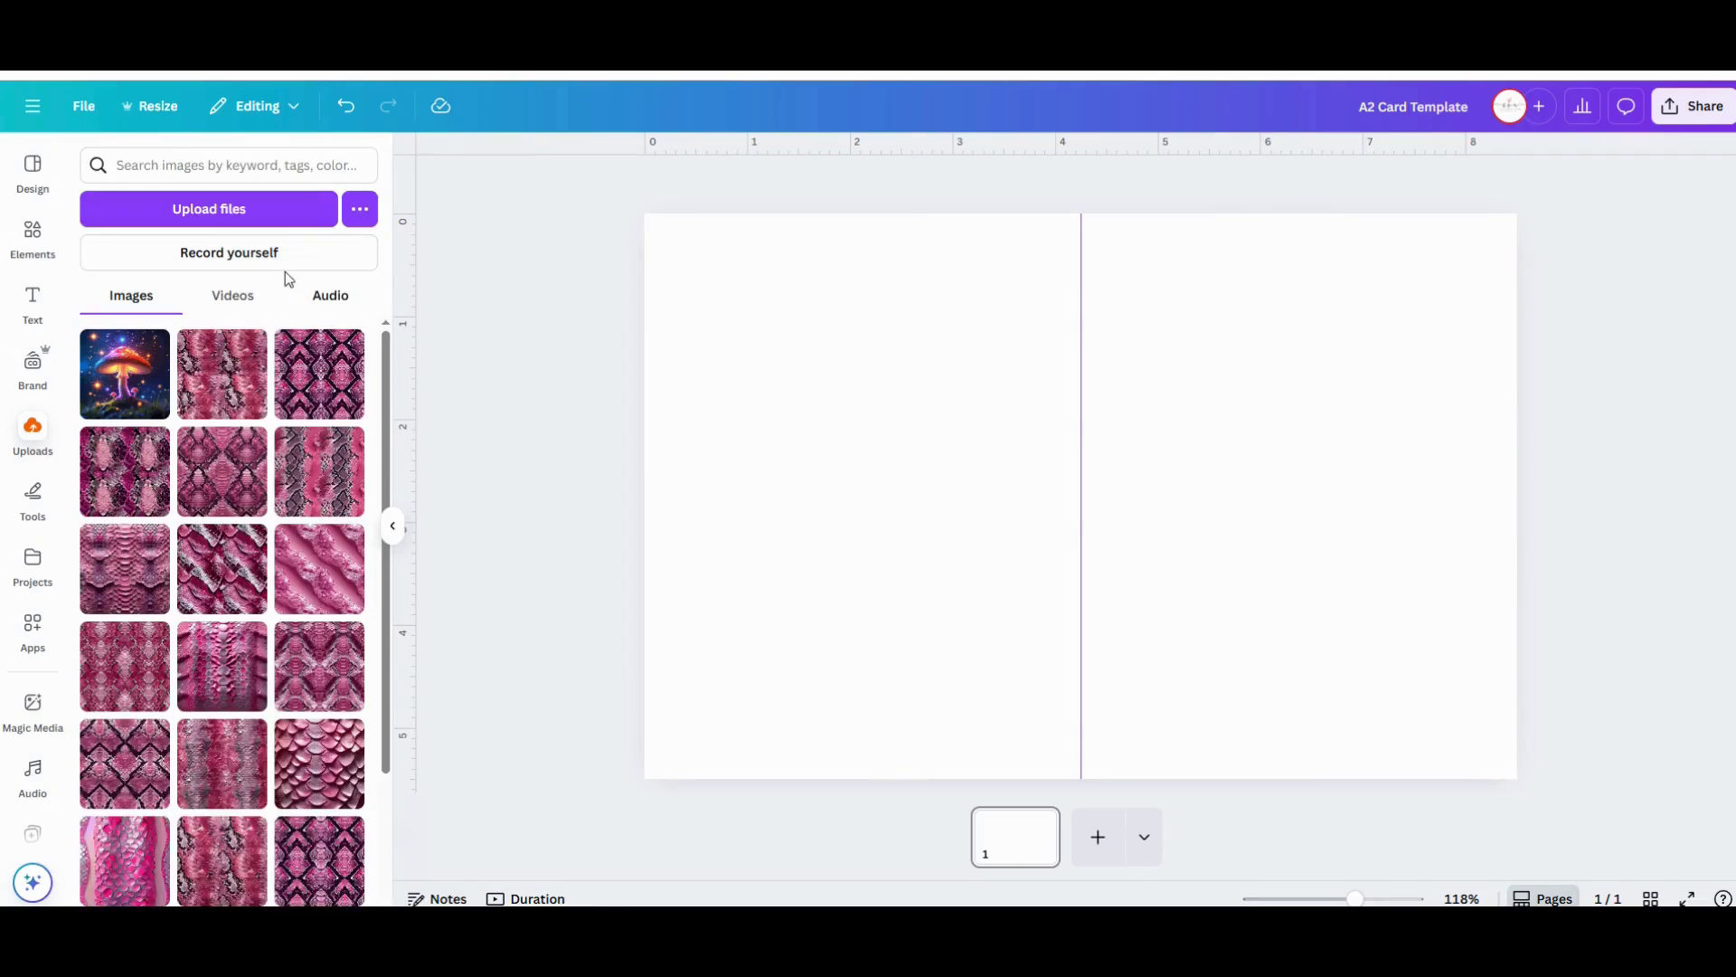
{"action": "left_click", "coordinate": [364, 215]}
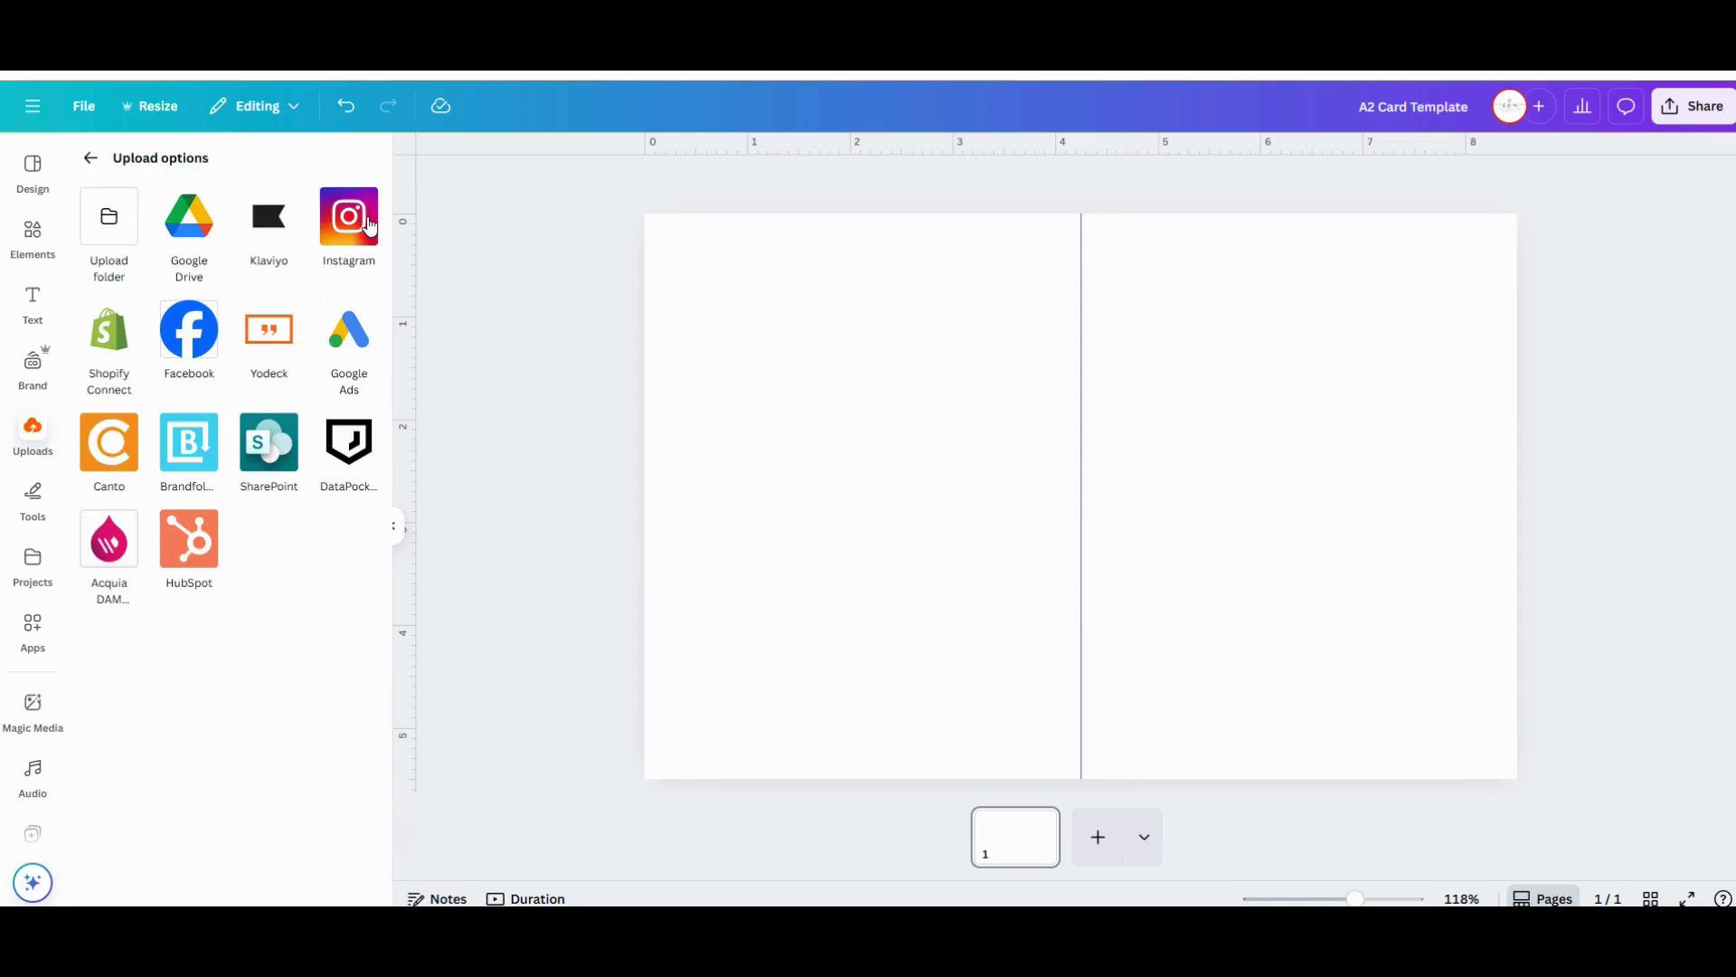
{"action": "left_click", "coordinate": [116, 217]}
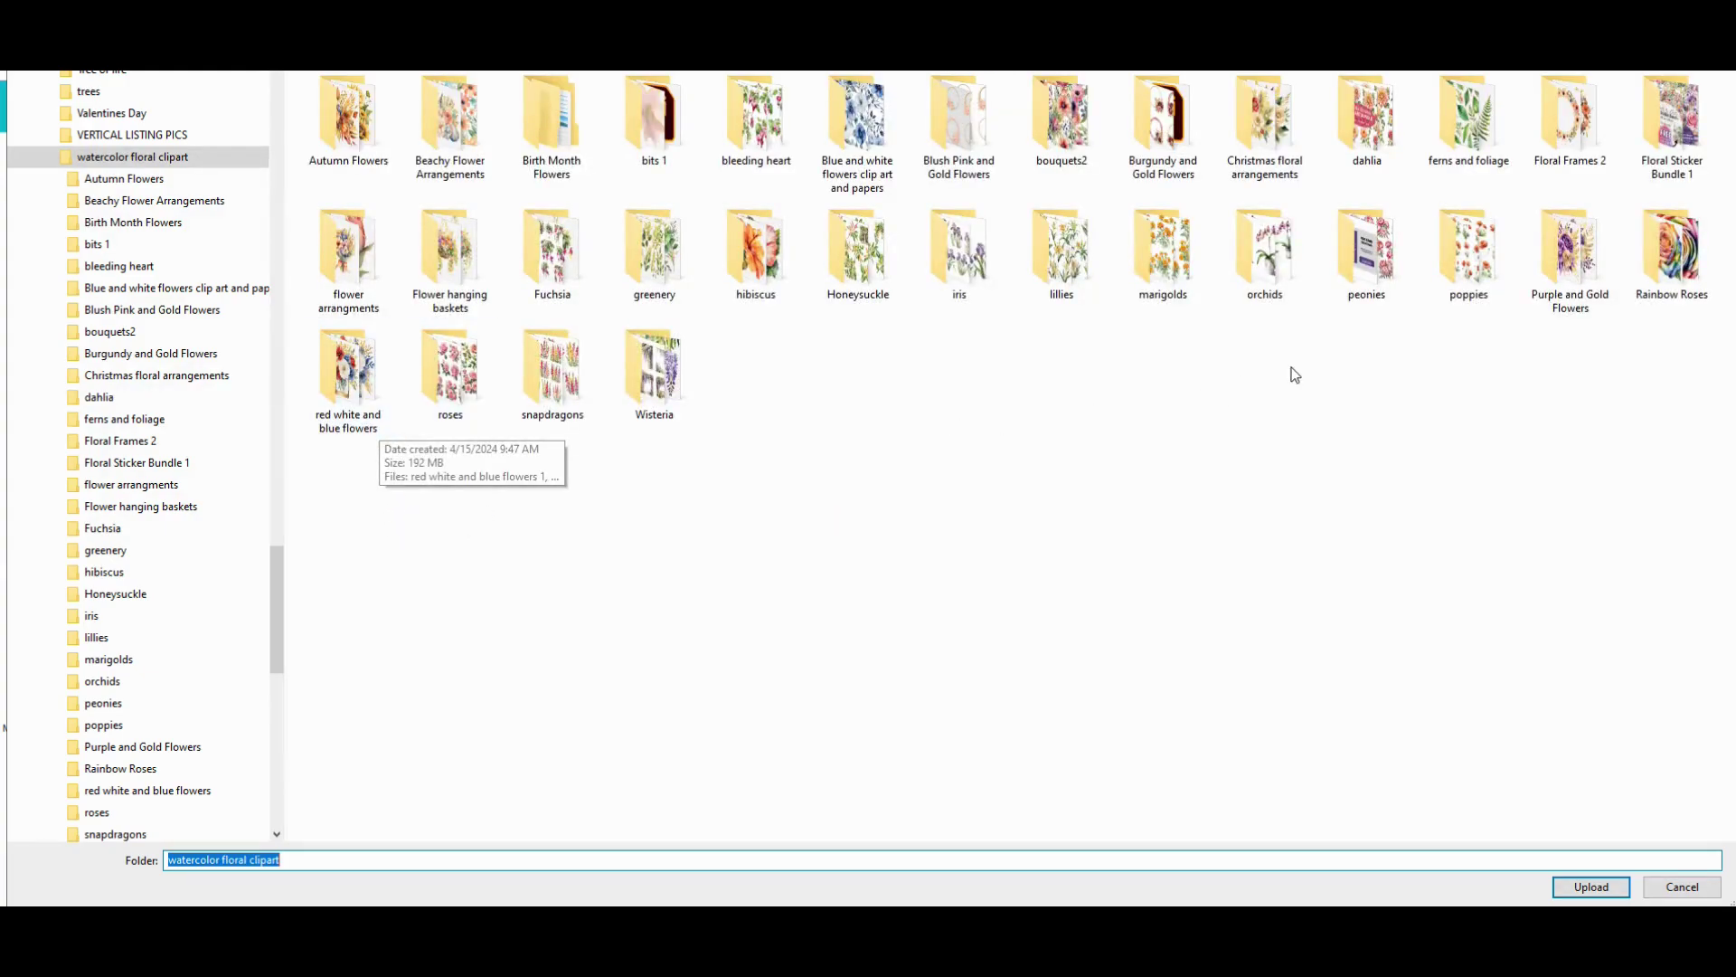
{"action": "left_click", "coordinate": [1172, 263]}
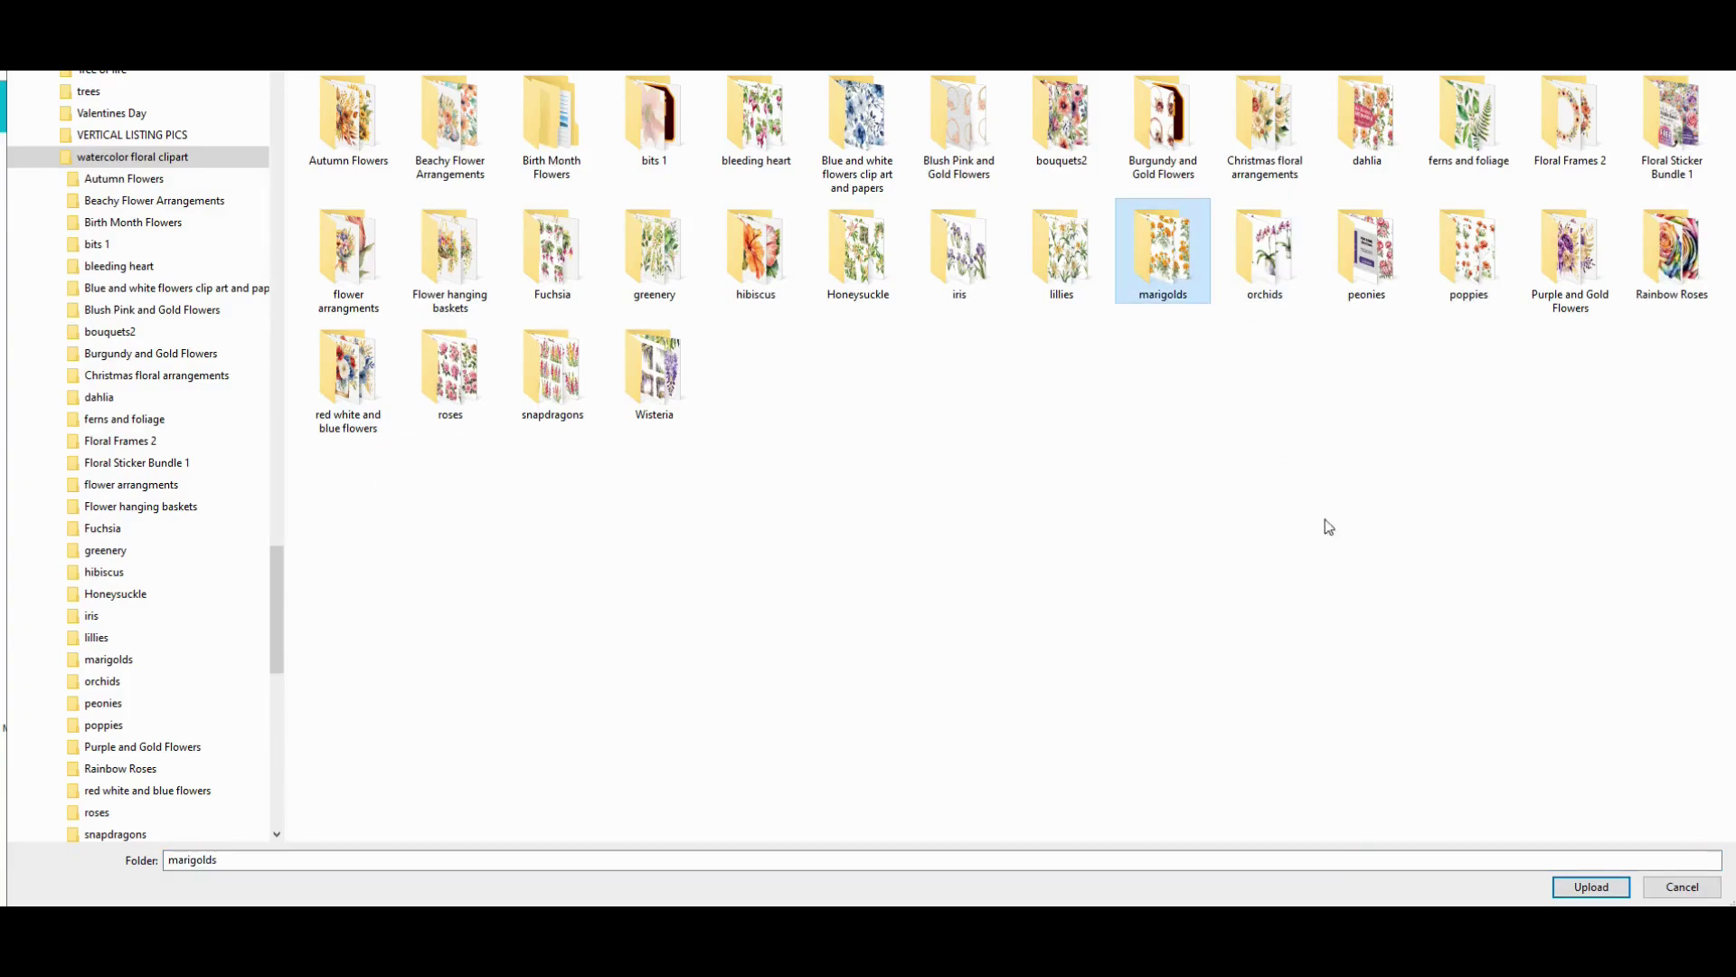
{"action": "left_click", "coordinate": [1615, 891]}
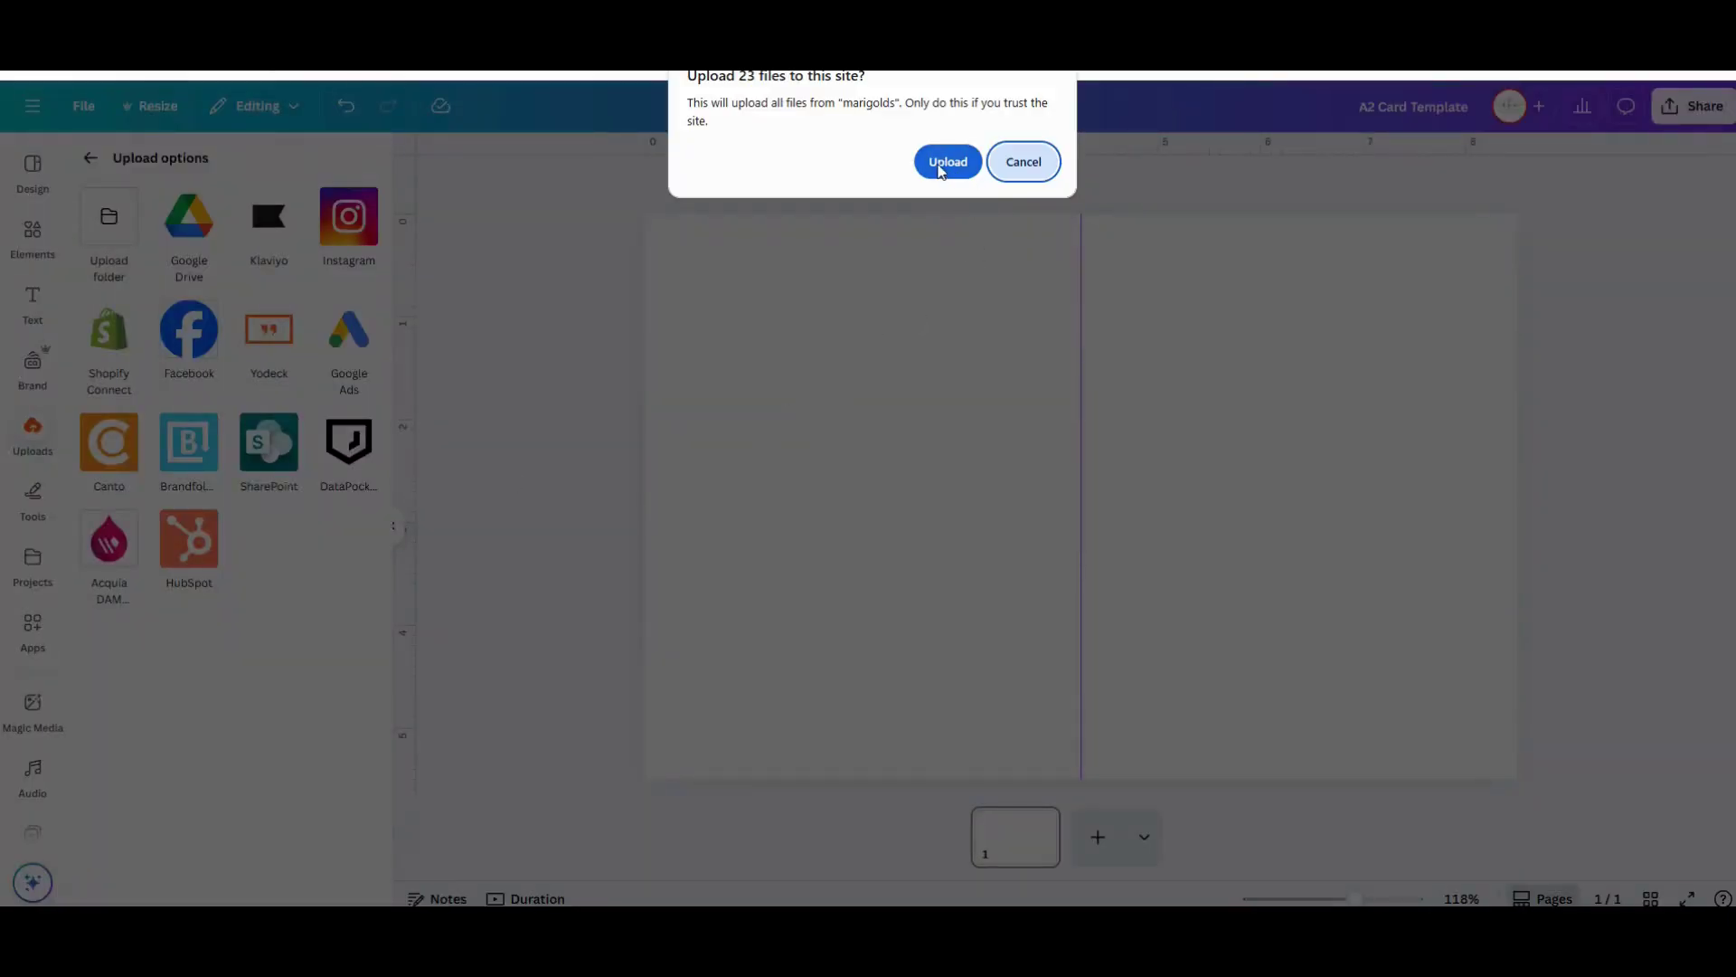
{"action": "left_click", "coordinate": [945, 161]}
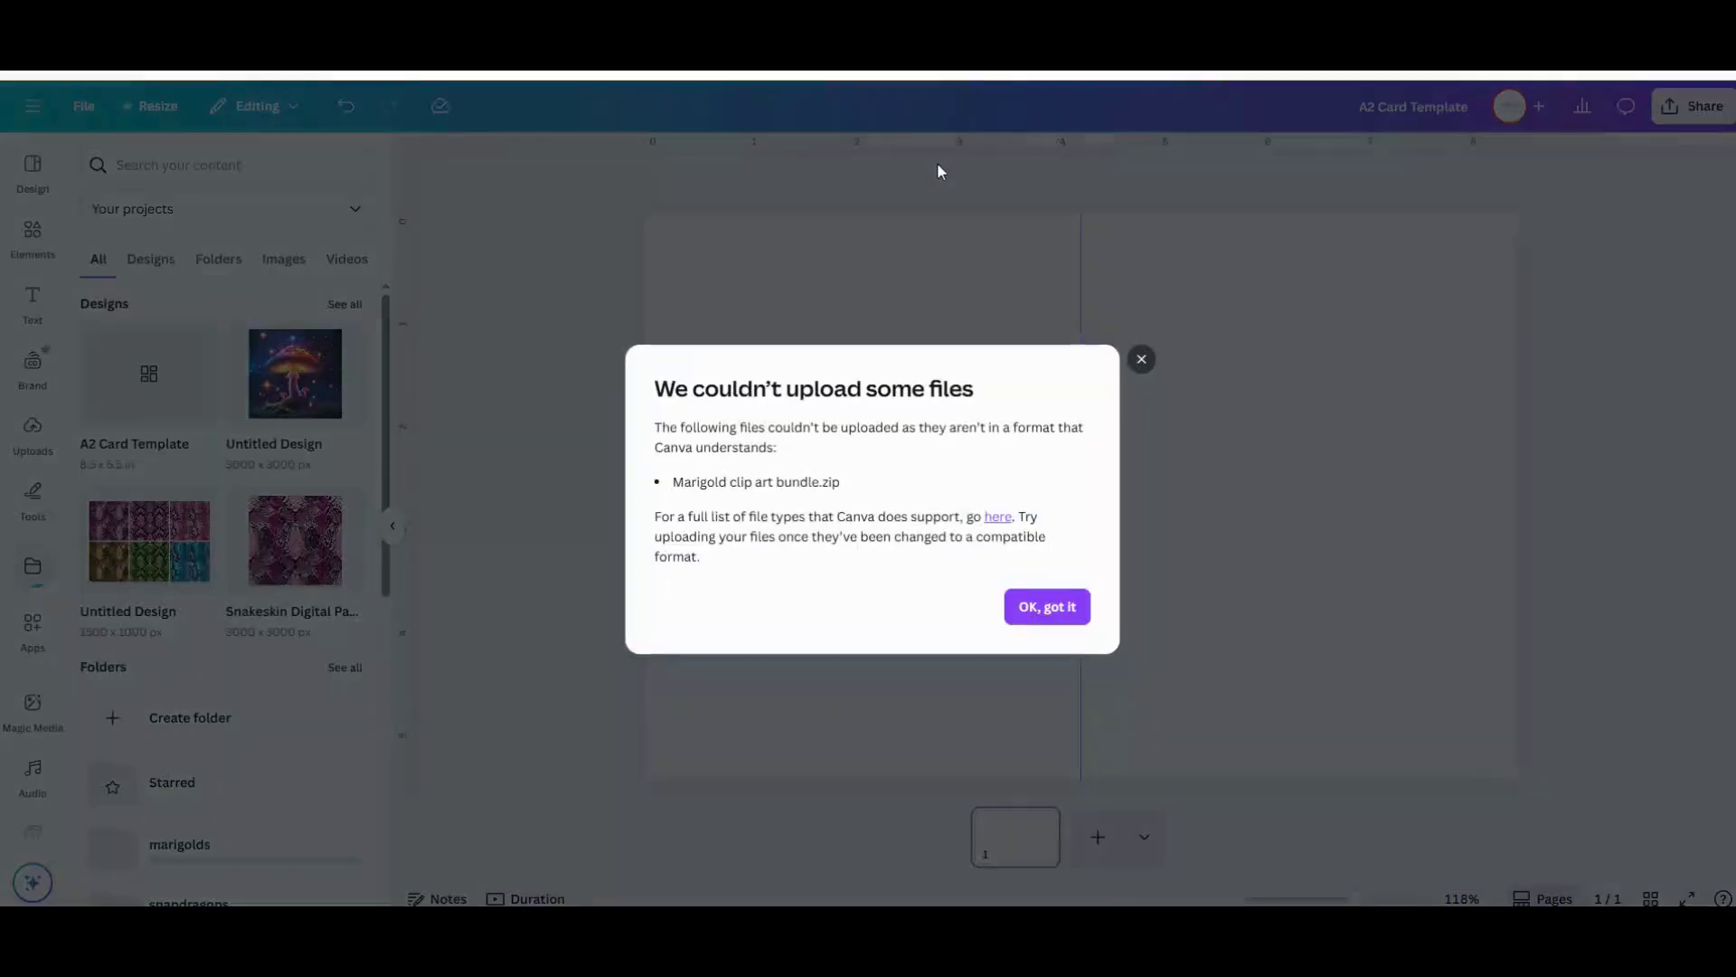
{"action": "left_click", "coordinate": [1031, 615]}
- Open the marigolds folder and scroll through its clip art thumbnails
{"action": "scroll", "coordinate": [308, 660], "scroll_direction": "down", "scroll_amount": 2}
{"action": "scroll", "coordinate": [310, 670], "scroll_direction": "down", "scroll_amount": 1}
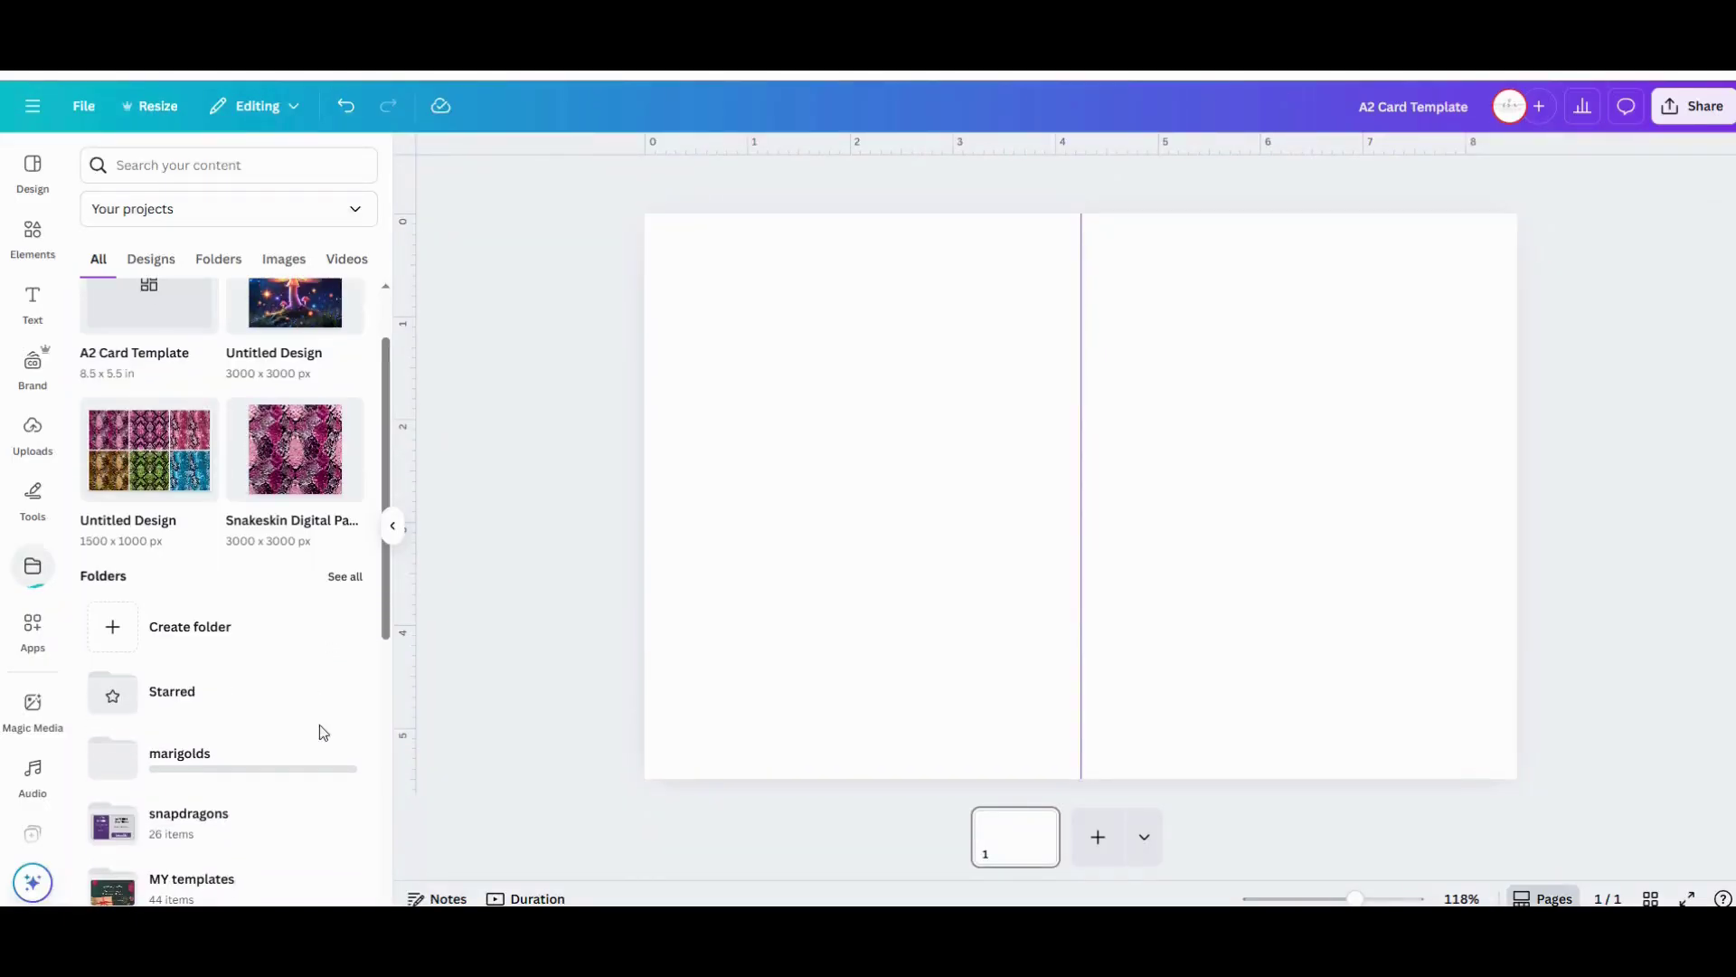
{"action": "left_click", "coordinate": [237, 762]}
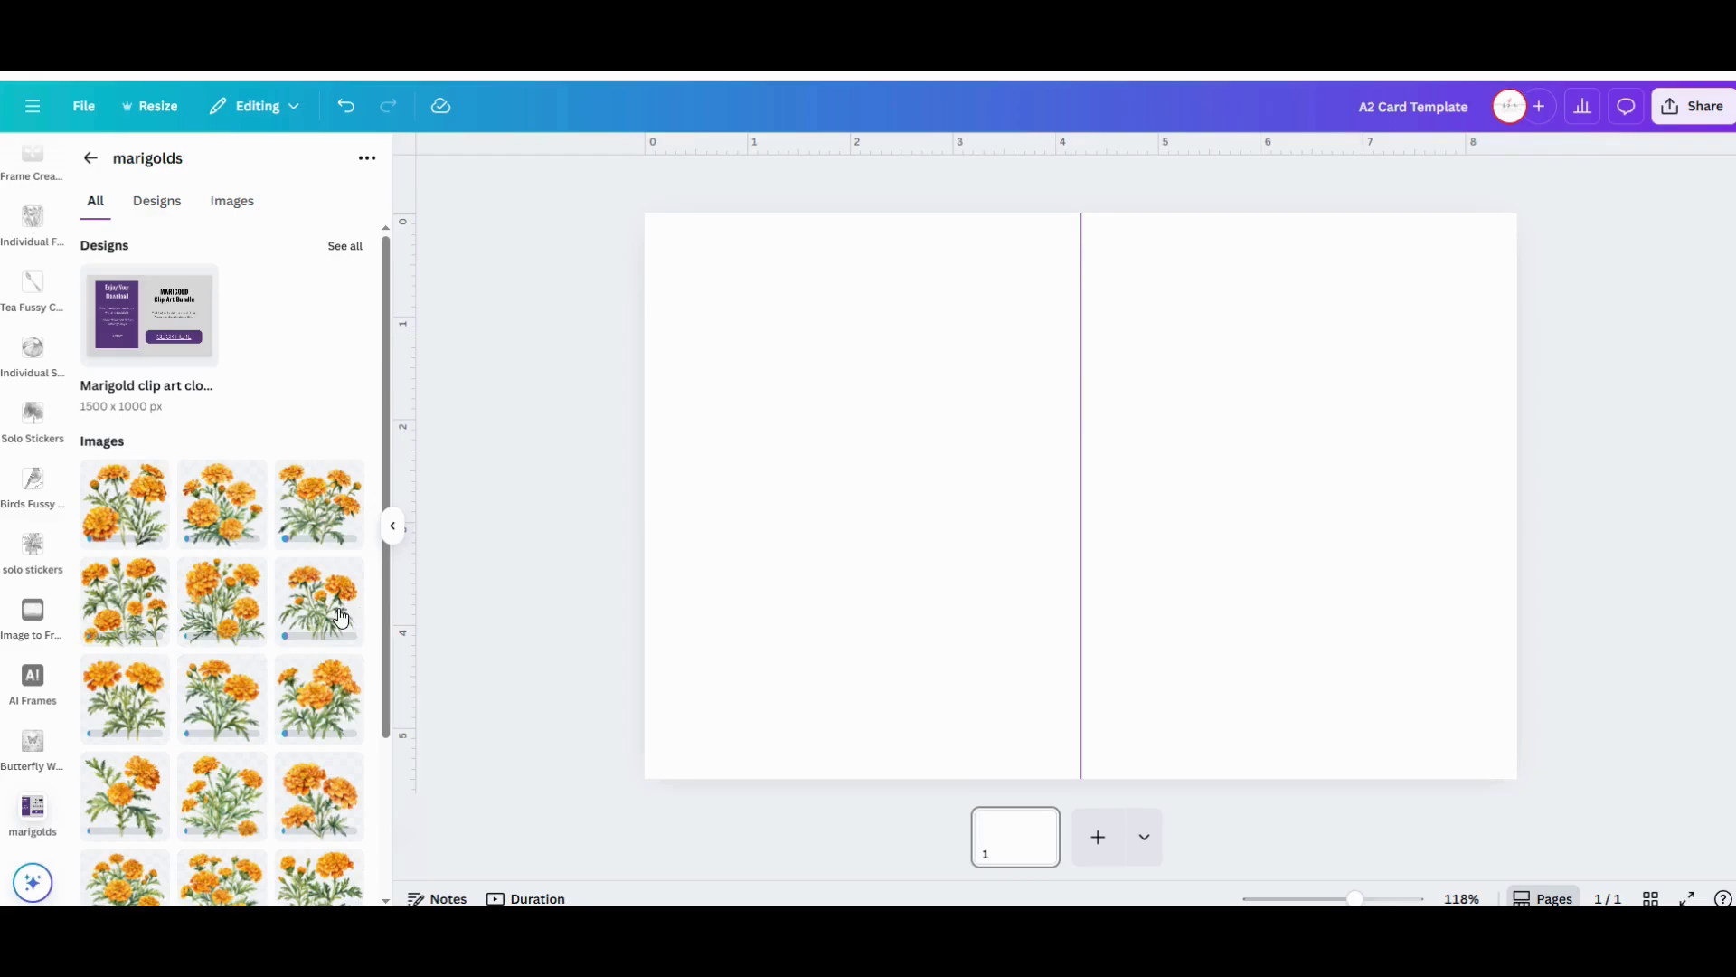
{"action": "scroll", "coordinate": [333, 619], "scroll_direction": "down", "scroll_amount": 1}
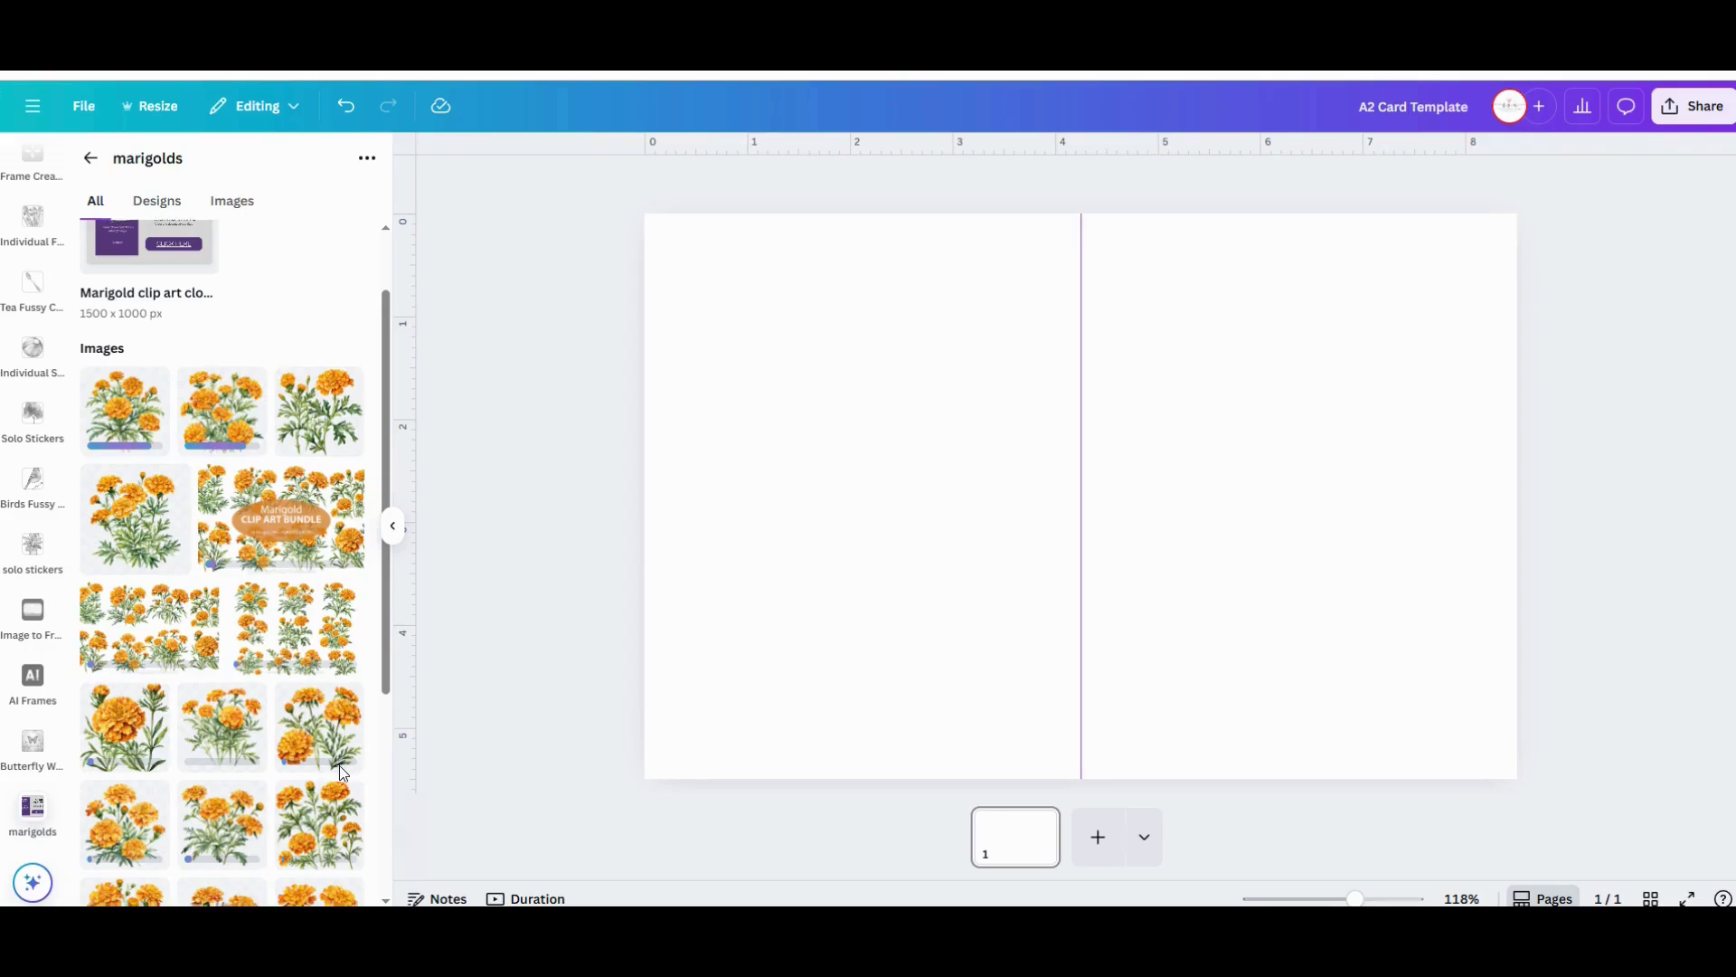
{"action": "scroll", "coordinate": [342, 772], "scroll_direction": "down", "scroll_amount": 3}
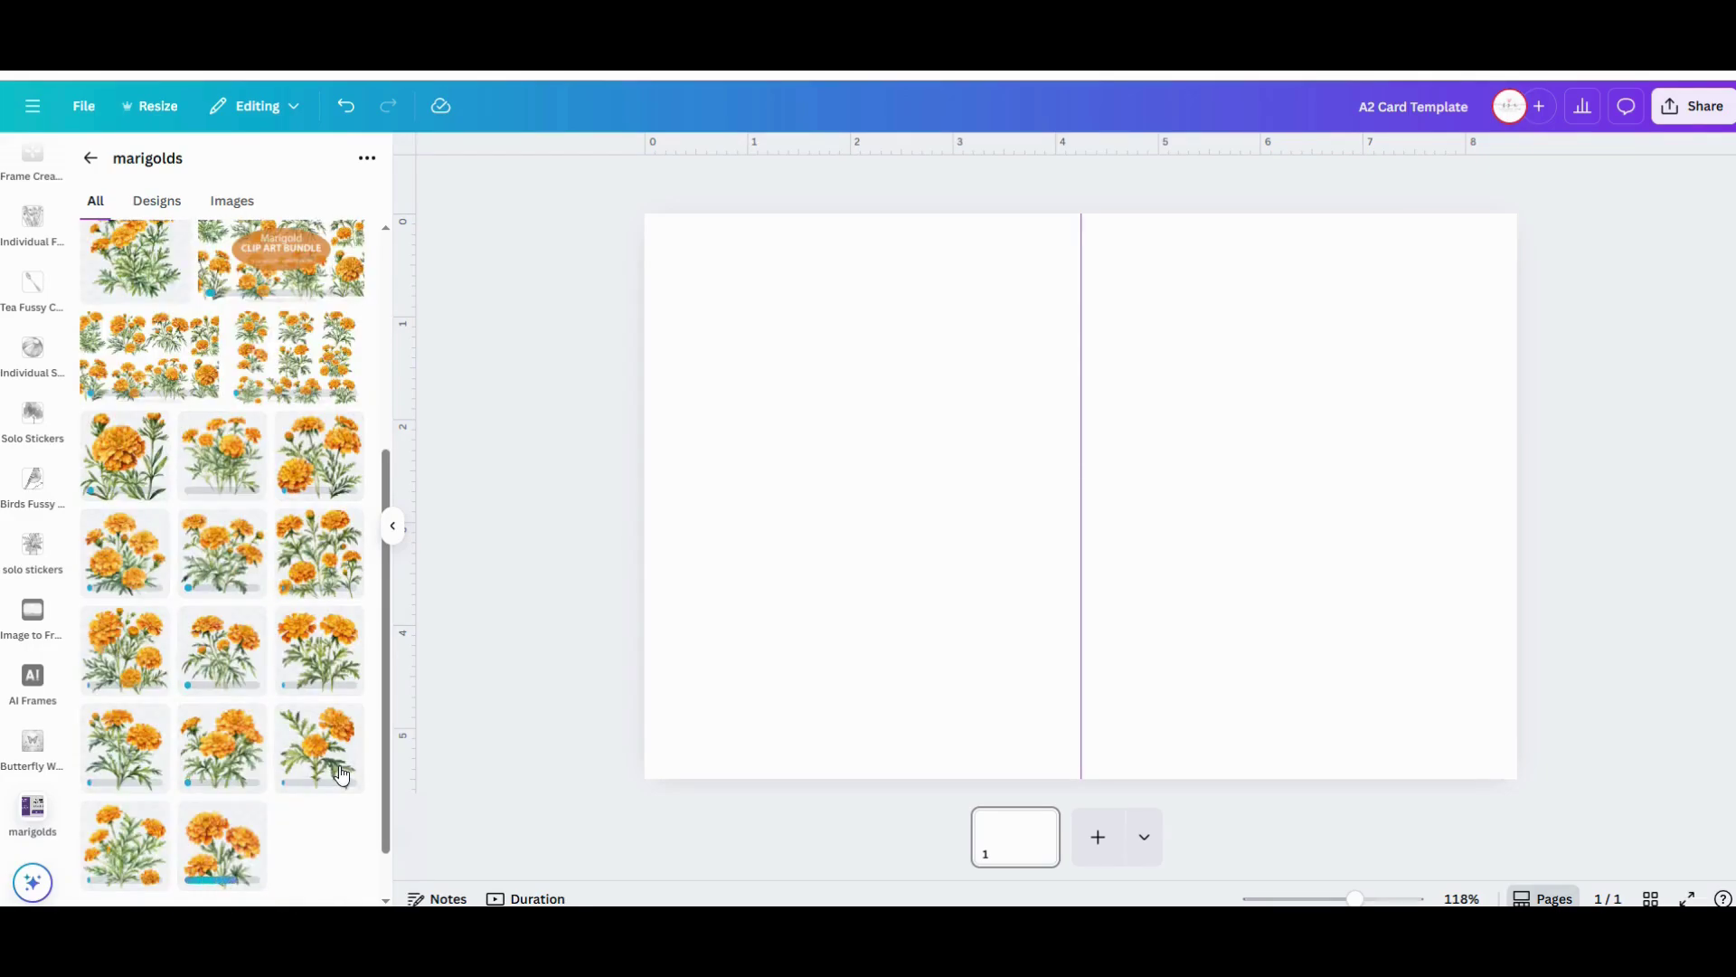
- Add the two-bloom marigold image, shrink it, crop its left side, and bleed it off the lower-right
{"action": "left_click", "coordinate": [243, 765]}
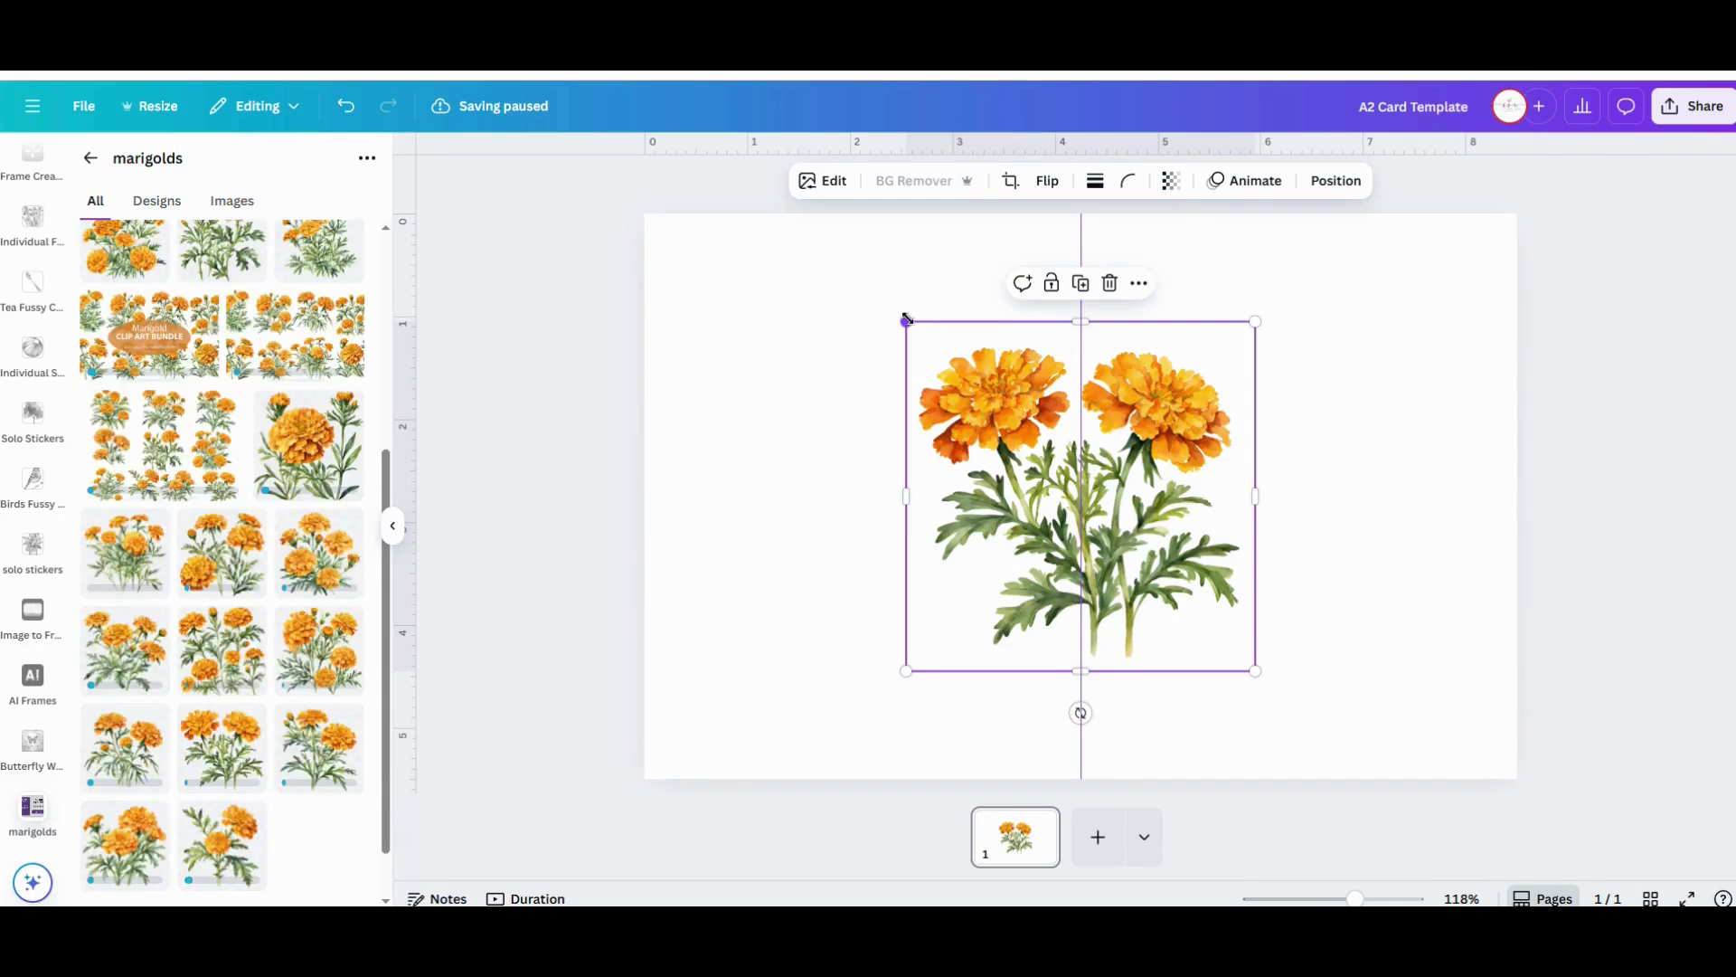
{"action": "left_click_drag", "start_coordinate": [919, 332], "coordinate": [946, 361]}
{"action": "left_click_drag", "start_coordinate": [1010, 470], "coordinate": [1022, 539]}
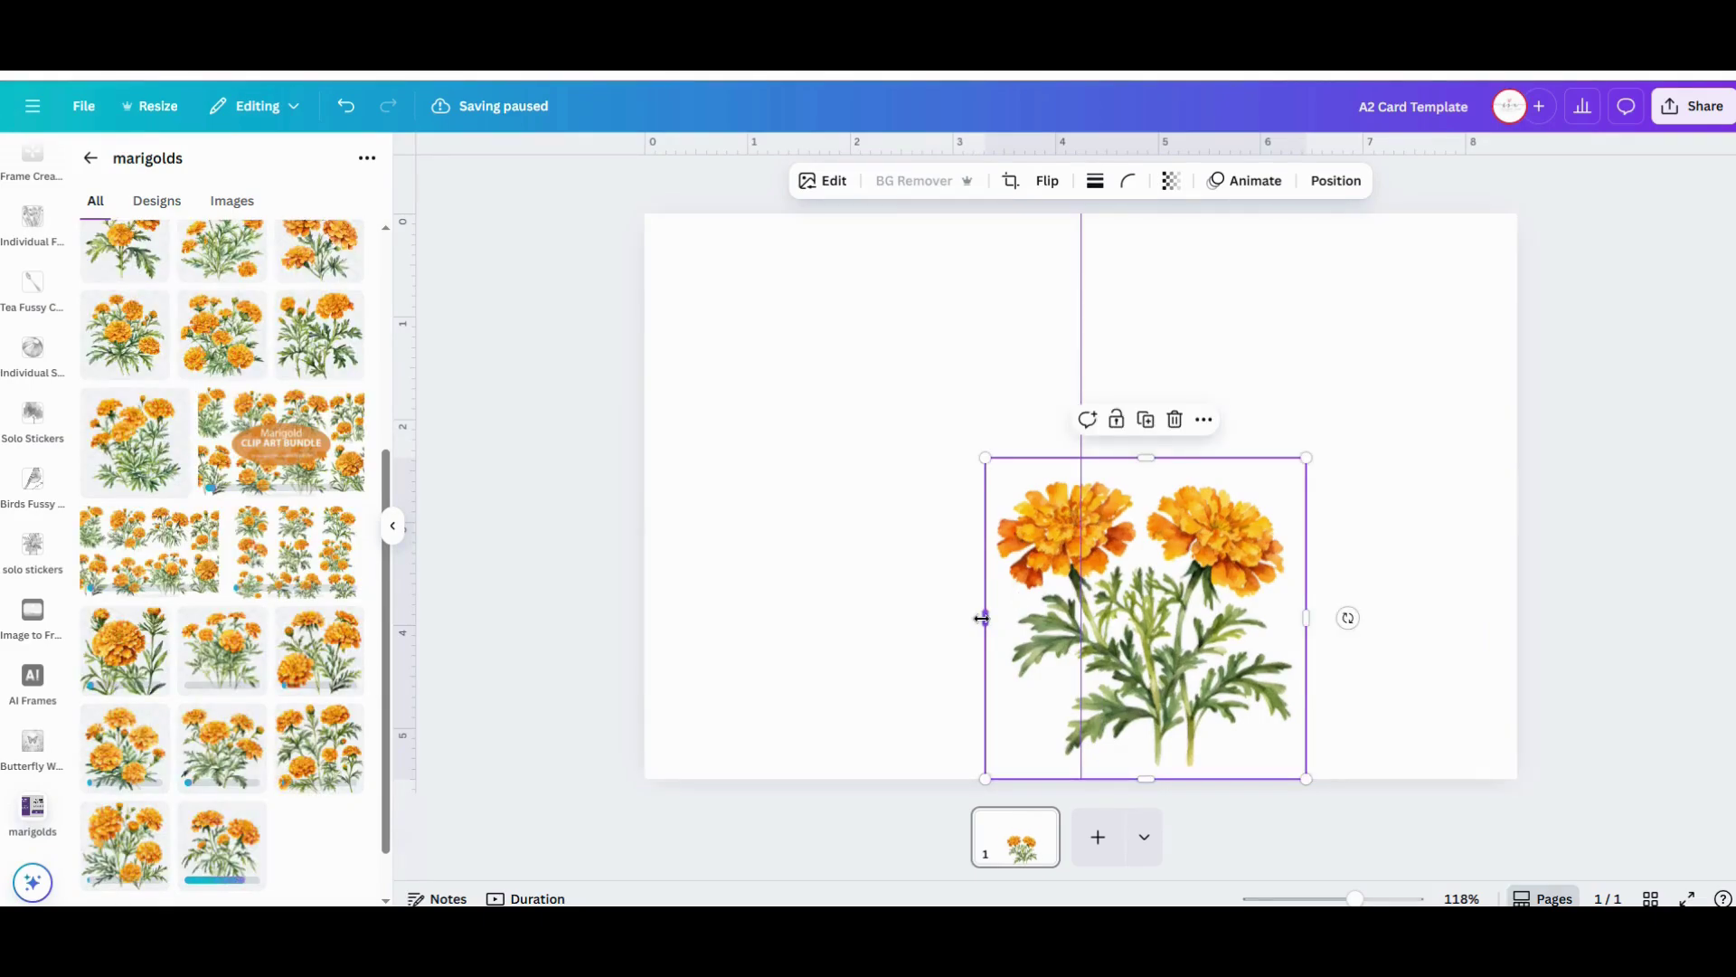
{"action": "mouse_move", "coordinate": [1010, 617]}
{"action": "left_mouse_down"}
{"action": "mouse_move", "coordinate": [1080, 617]}
{"action": "mouse_move", "coordinate": [978, 613]}
{"action": "mouse_move", "coordinate": [995, 611]}
{"action": "left_mouse_up"}
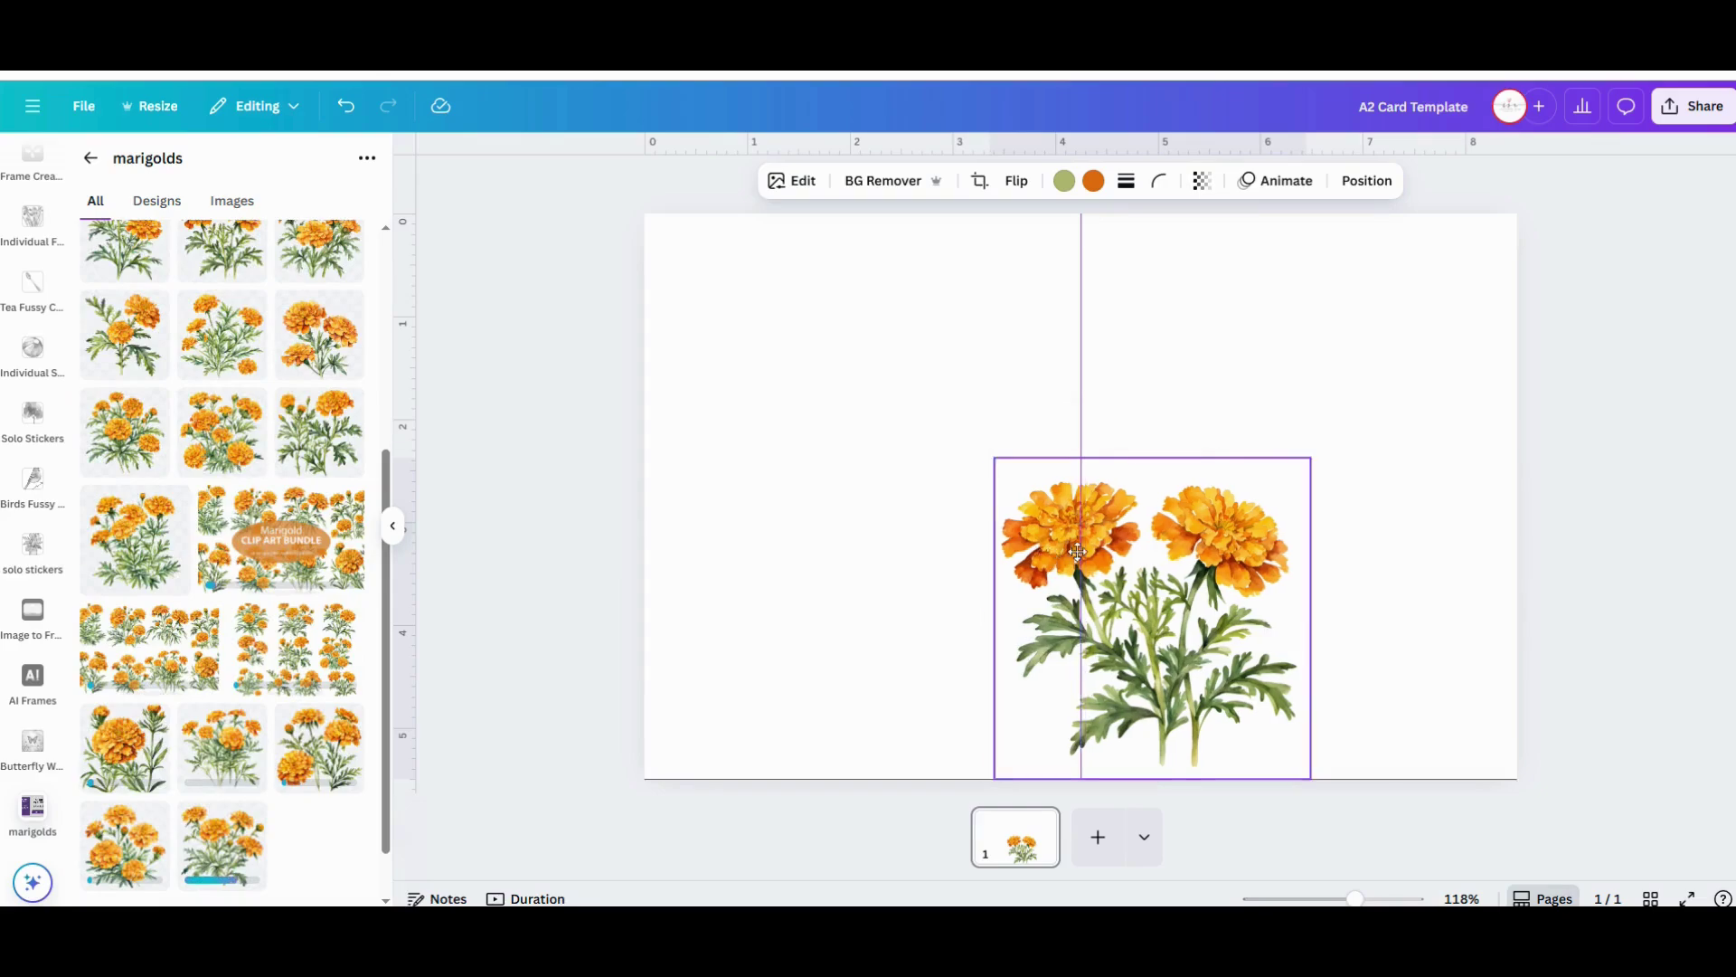
{"action": "left_click_drag", "start_coordinate": [1077, 551], "coordinate": [1290, 566]}
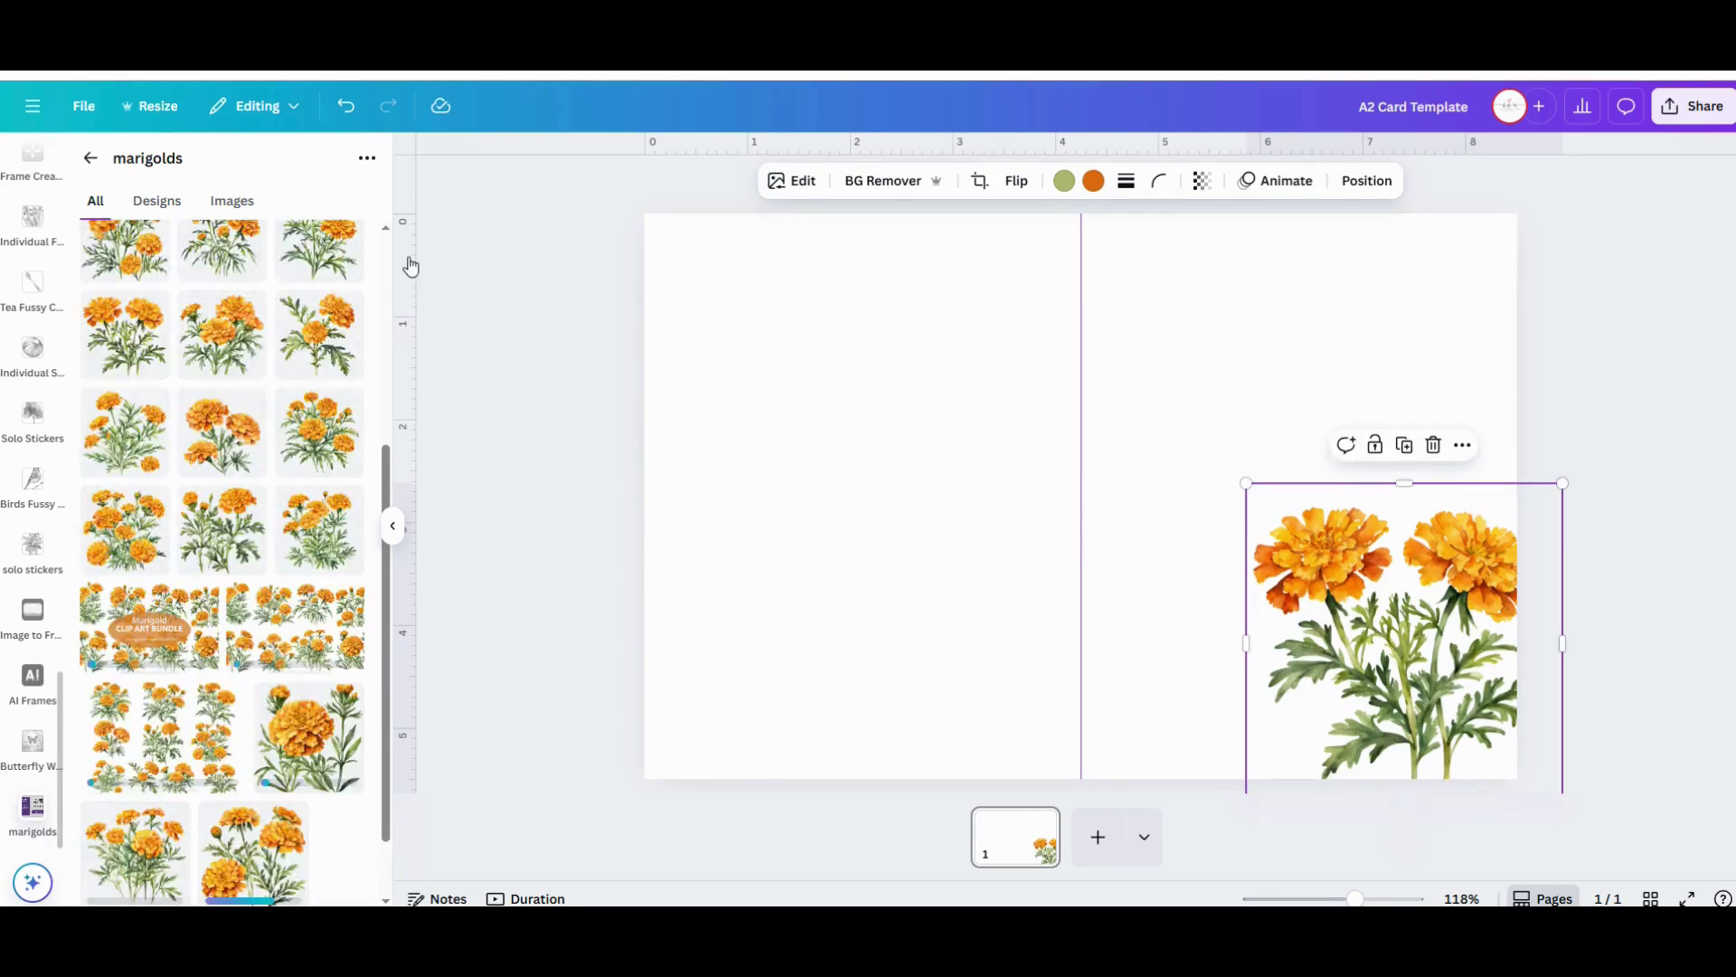
- Add a title text box reading 'Thank you'
{"action": "left_click", "coordinate": [90, 160]}
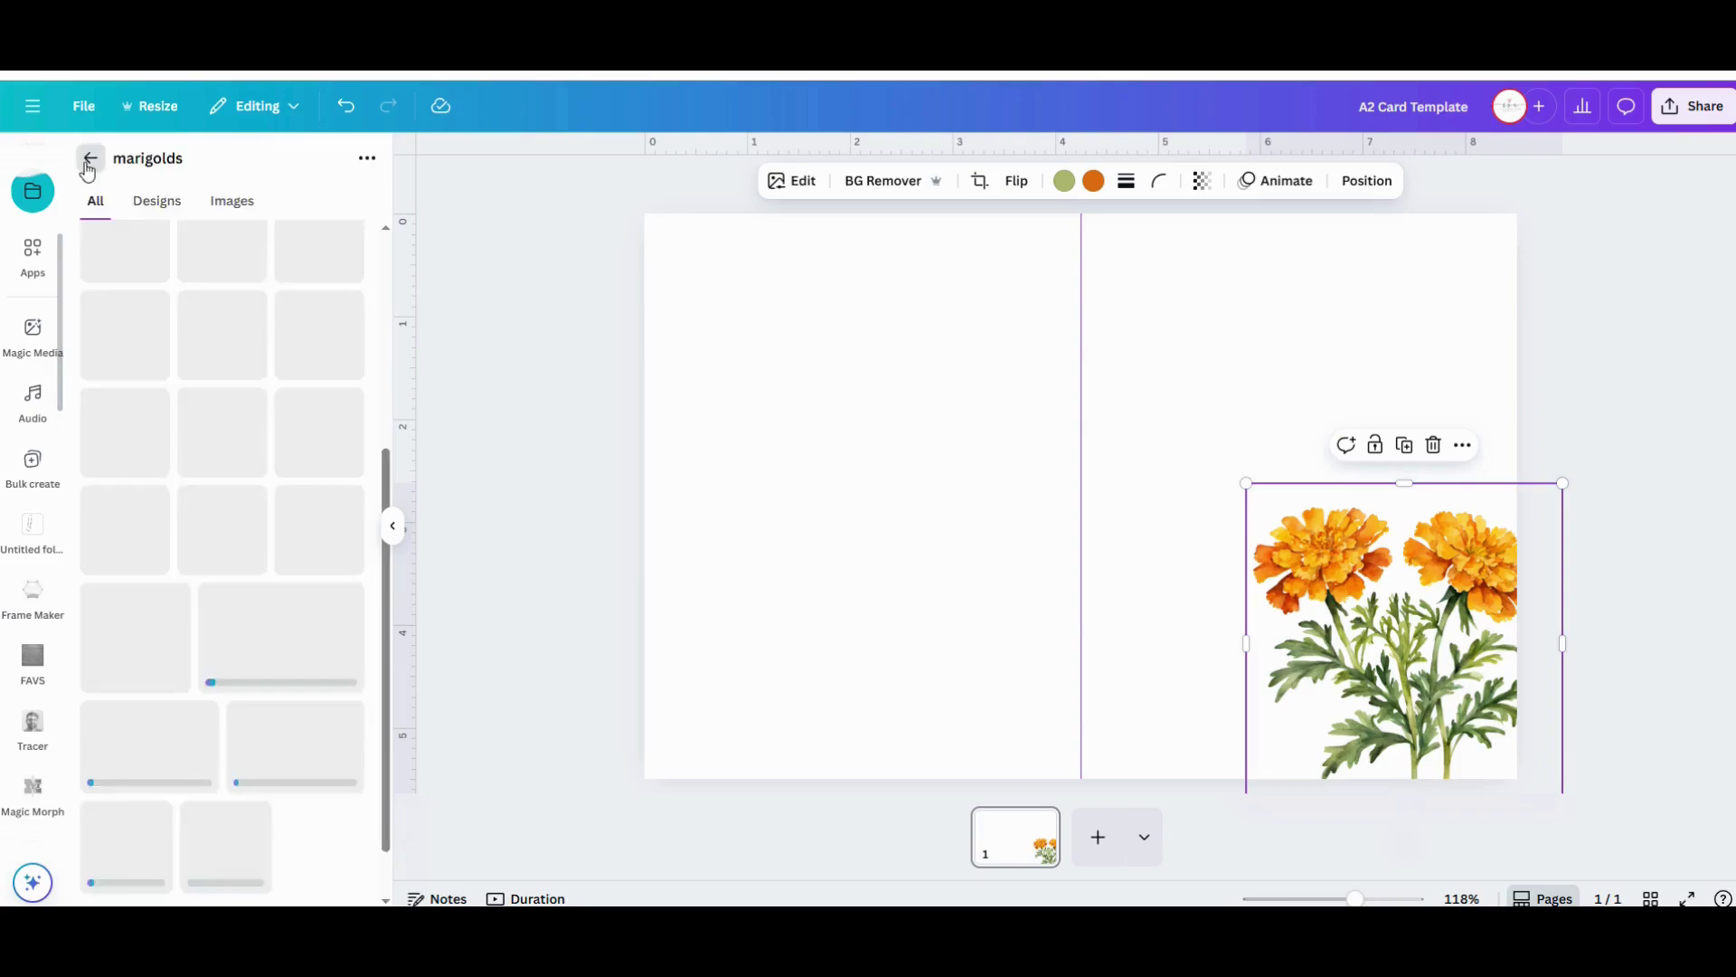
{"action": "scroll", "coordinate": [37, 470], "scroll_direction": "up", "scroll_amount": 5}
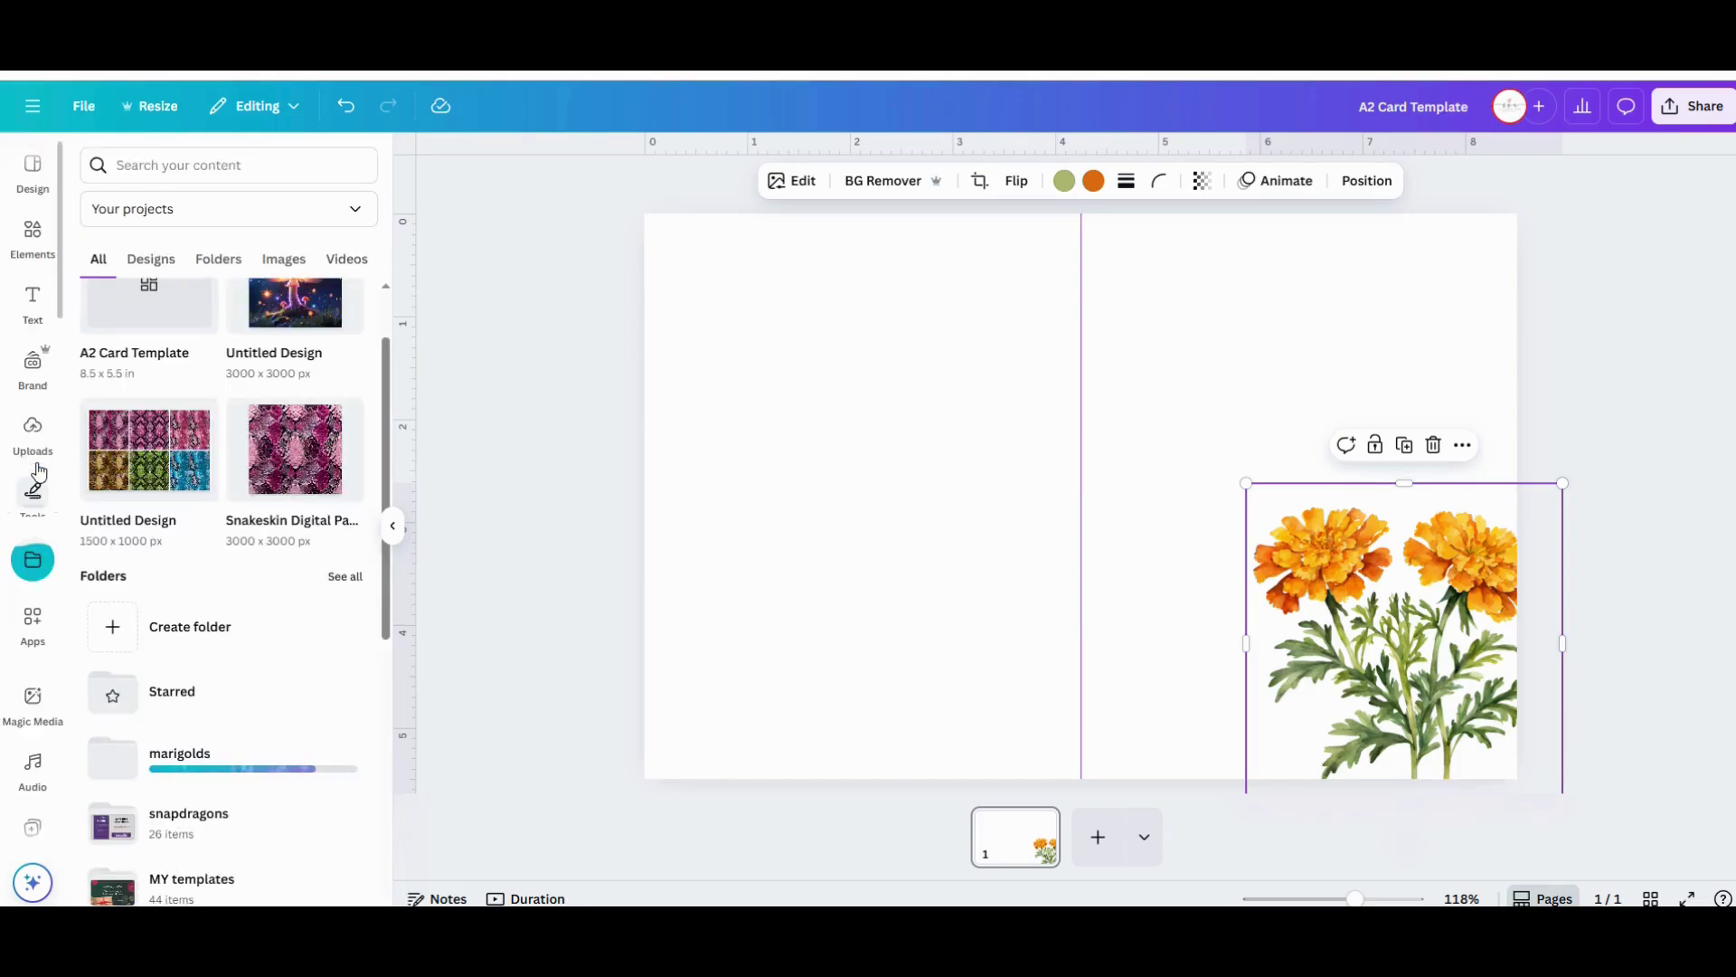
{"action": "left_click", "coordinate": [44, 324]}
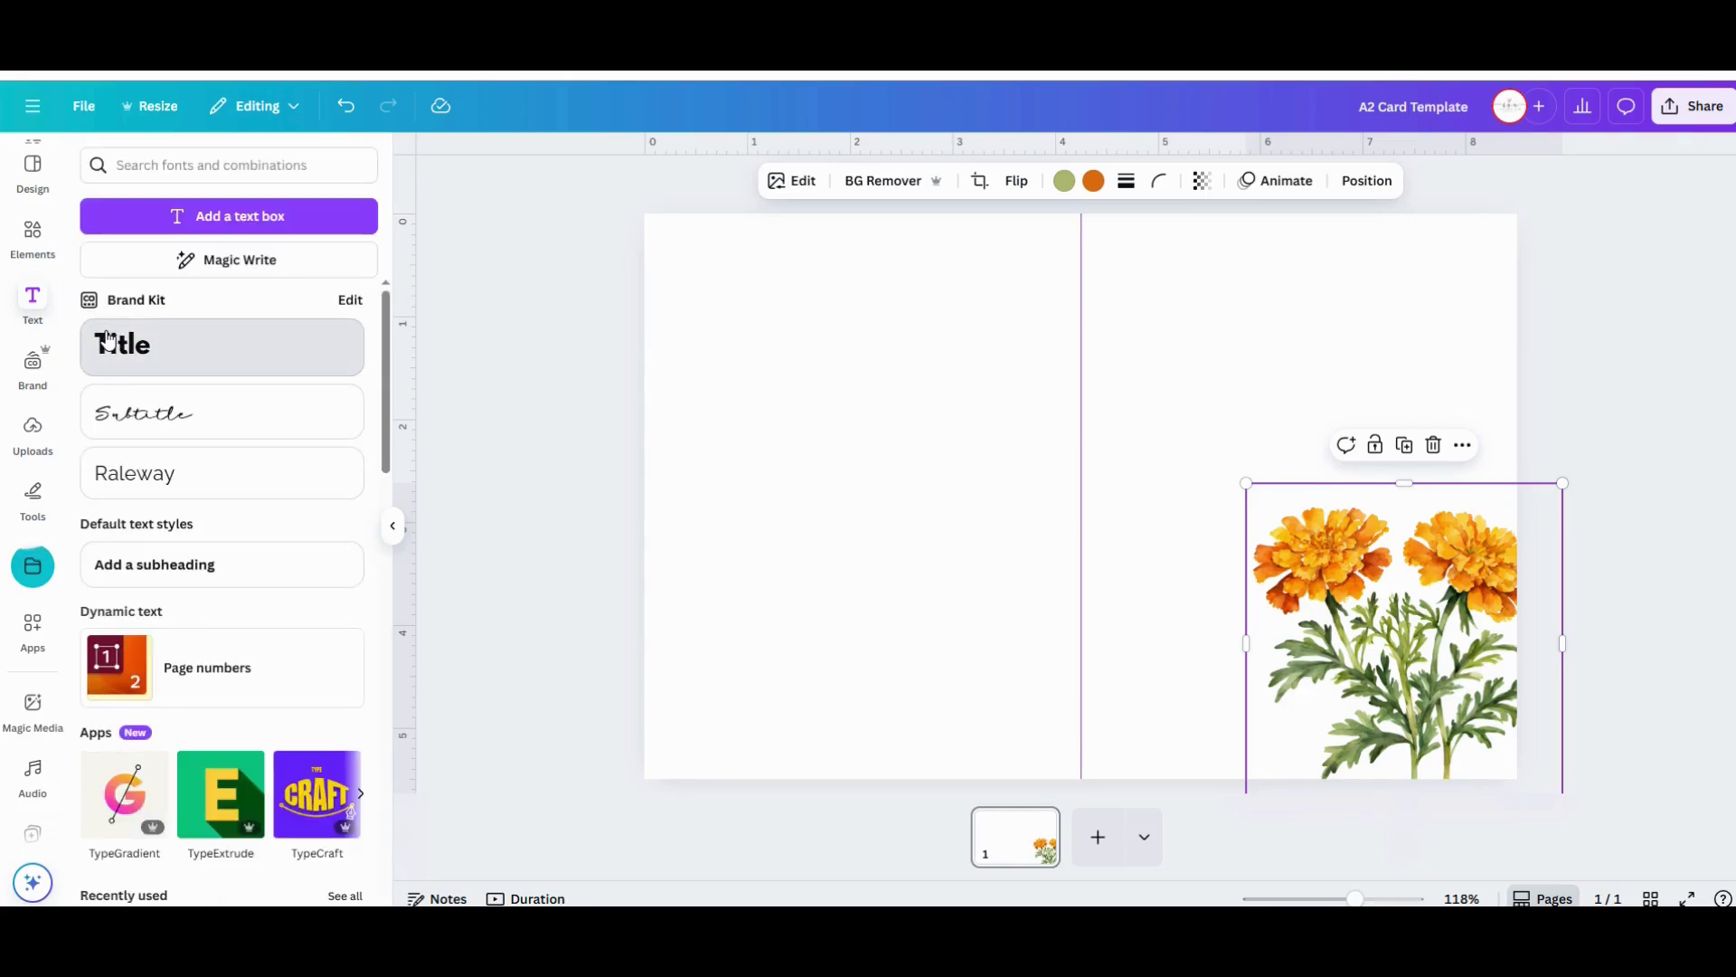
{"action": "left_click", "coordinate": [163, 344]}
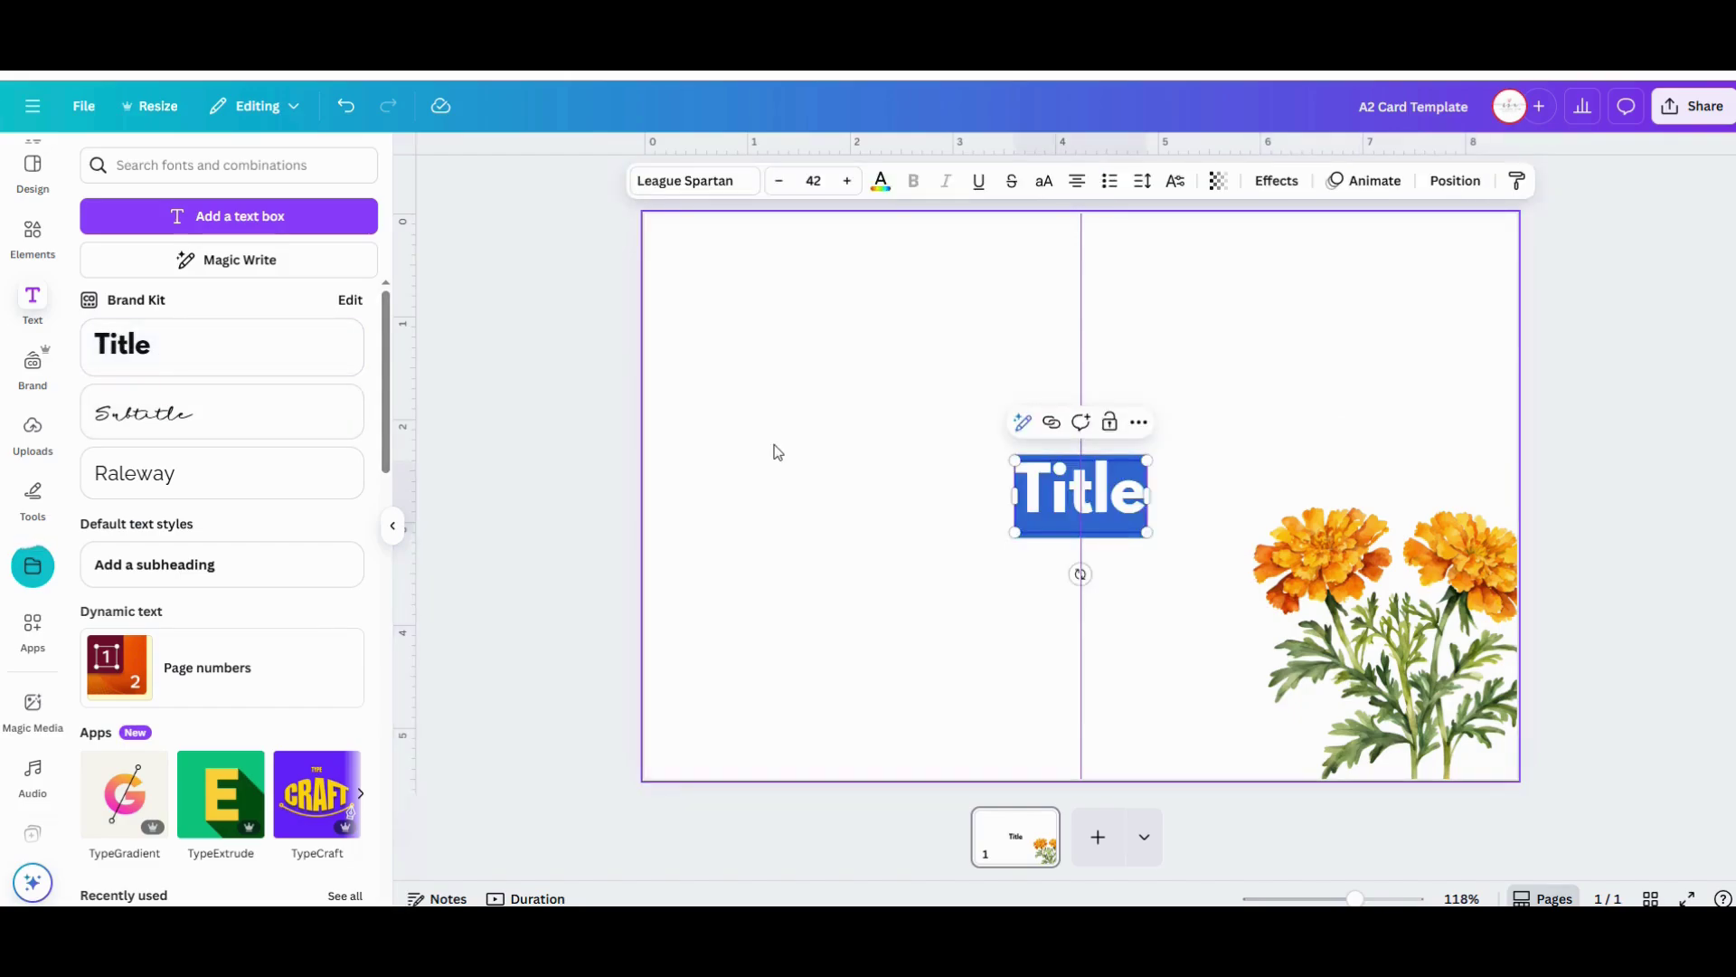
{"action": "type", "text": "Thank Y"}
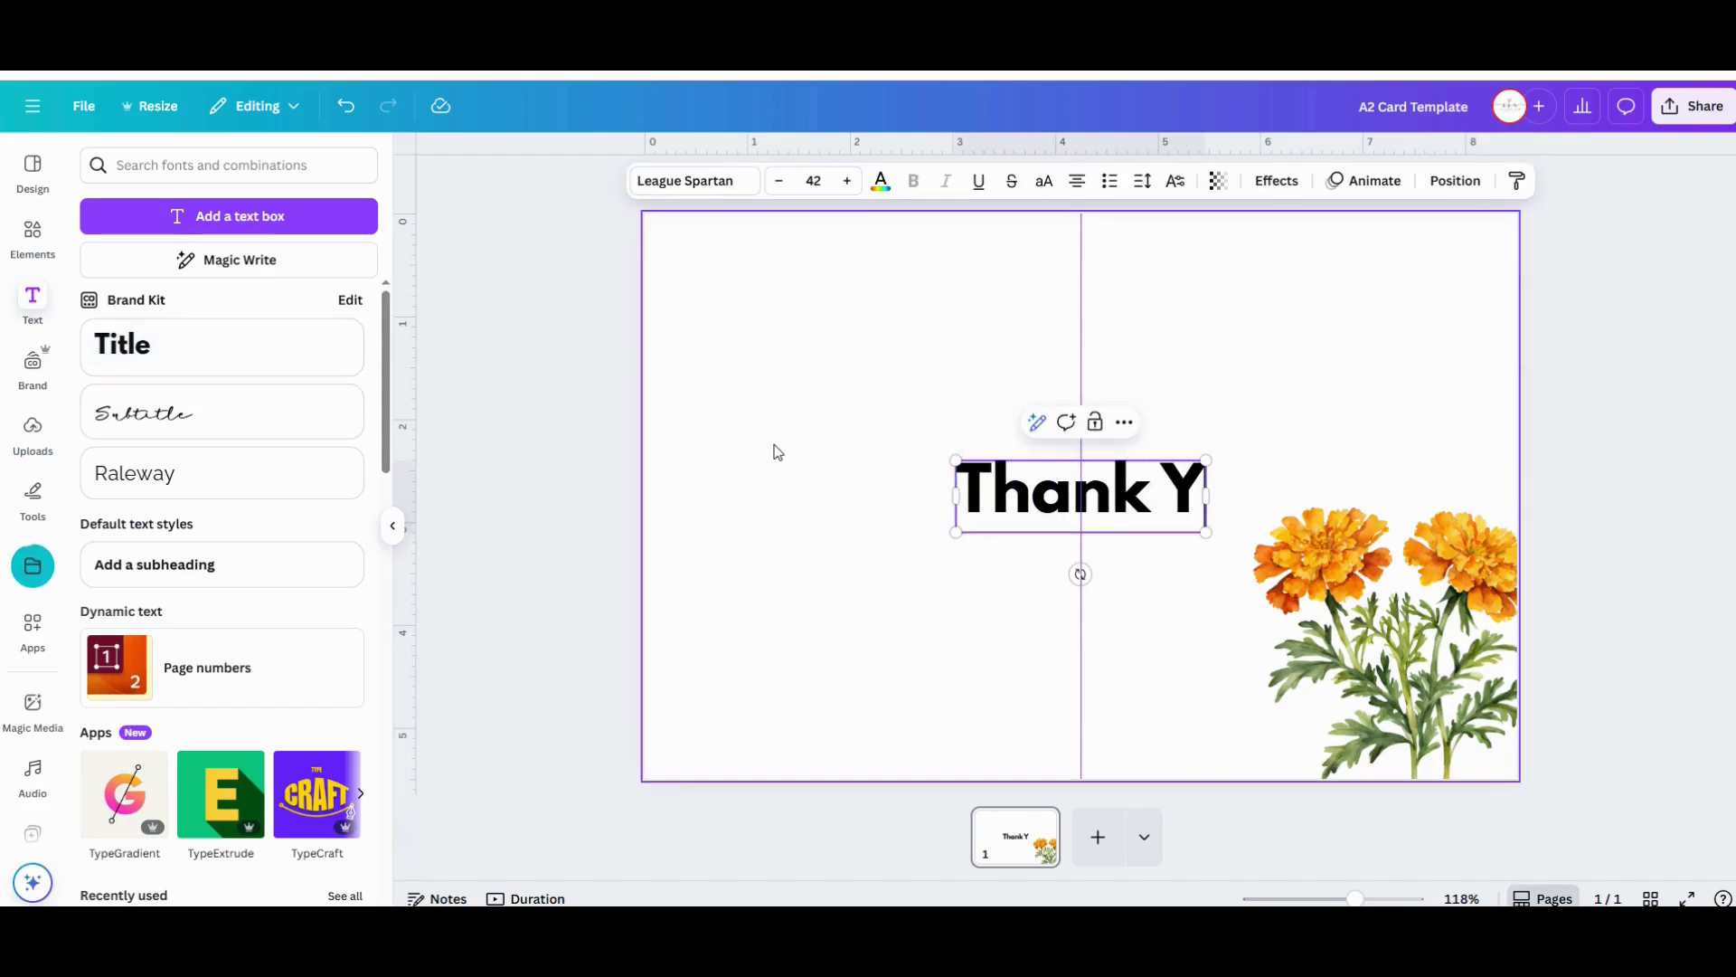
{"action": "key", "text": "BackSpace"}
{"action": "type", "text": "you"}
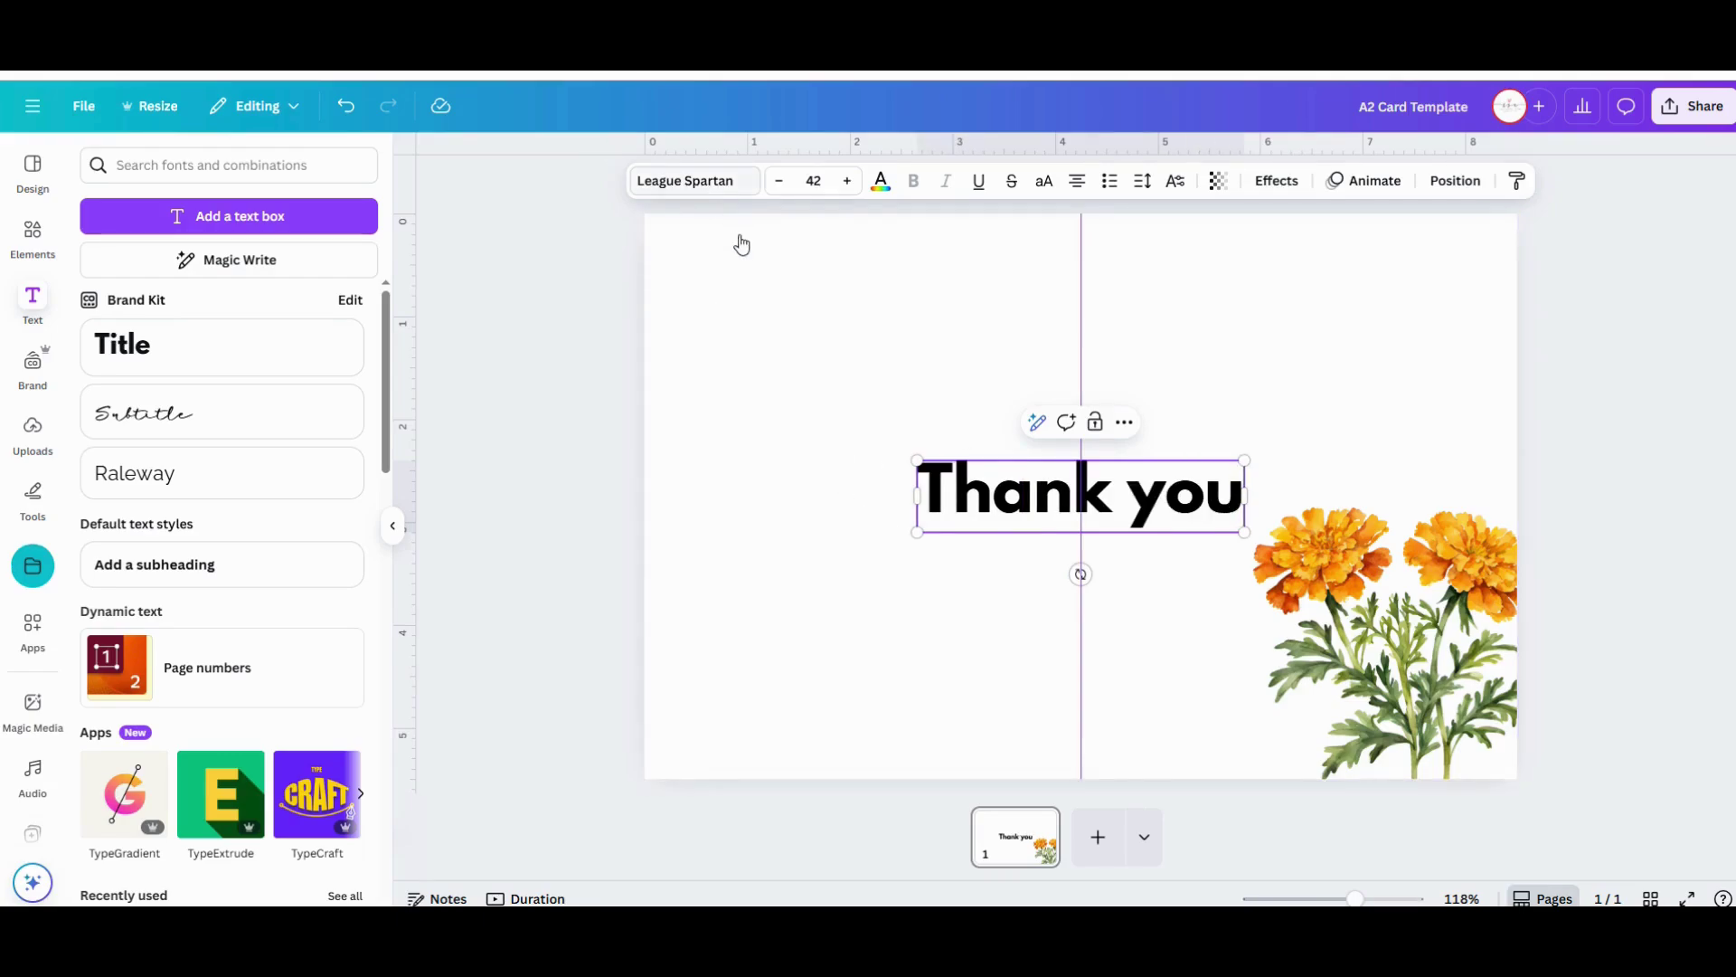
- Move 'Thank you' to the card's upper right half and set it in Brittany font
{"action": "left_click", "coordinate": [767, 325]}
{"action": "left_click", "coordinate": [1036, 488]}
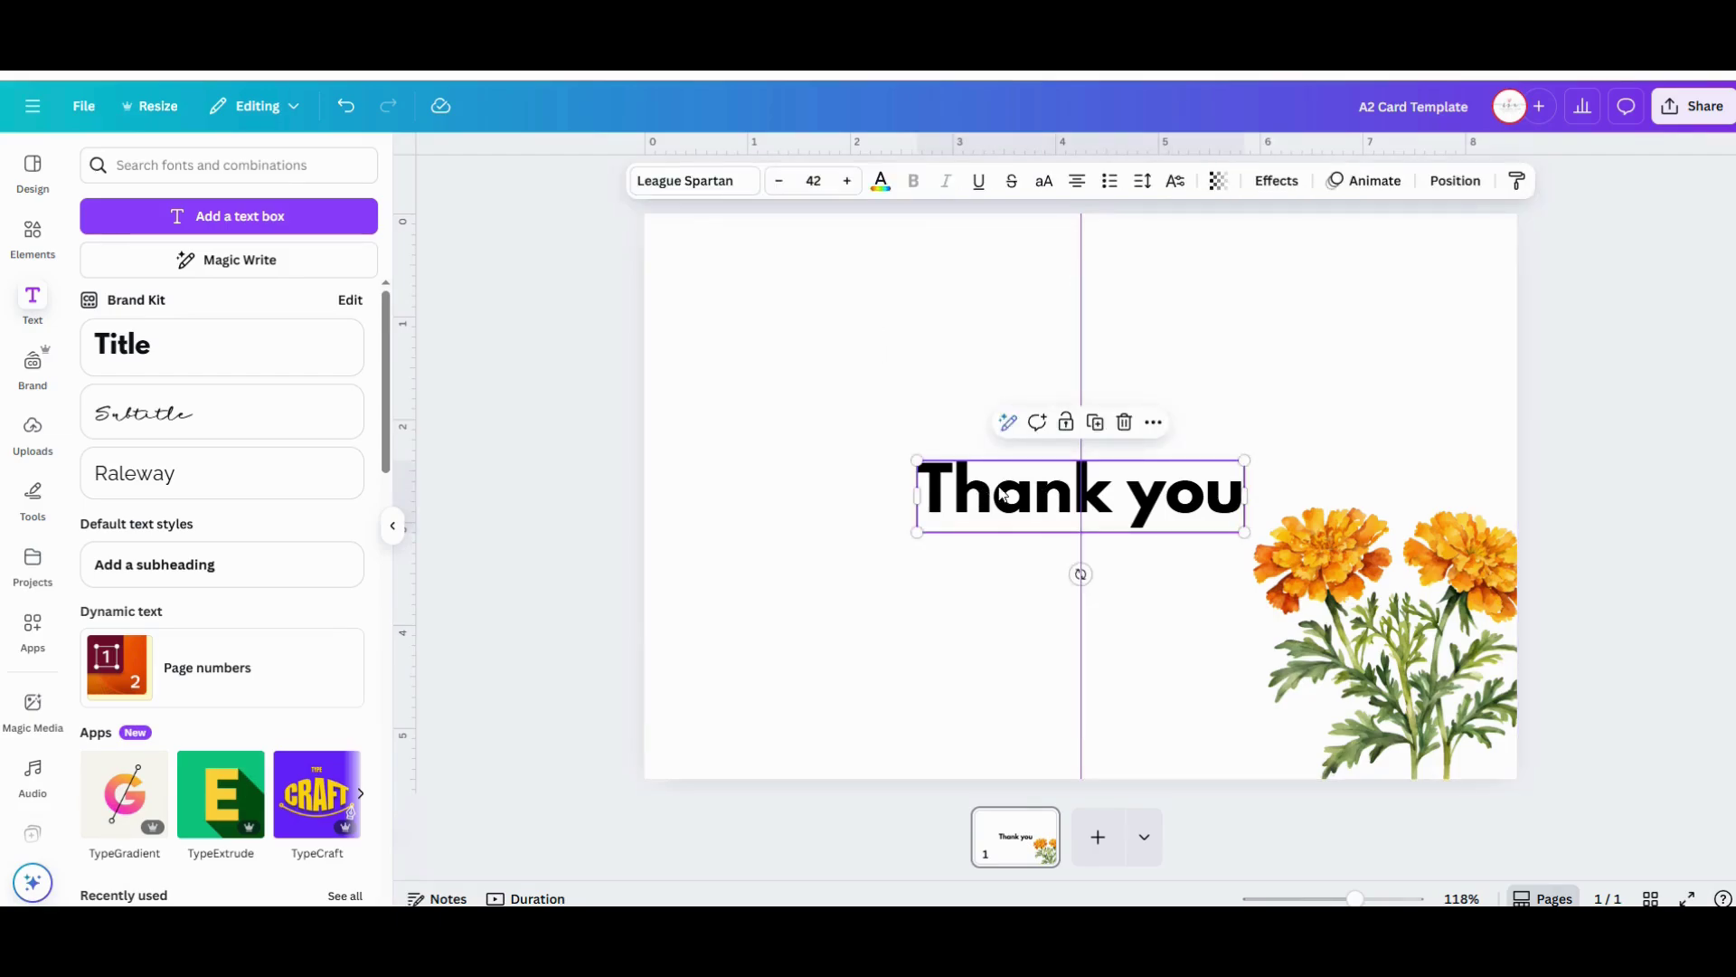
{"action": "left_click_drag", "start_coordinate": [1006, 493], "coordinate": [1201, 368]}
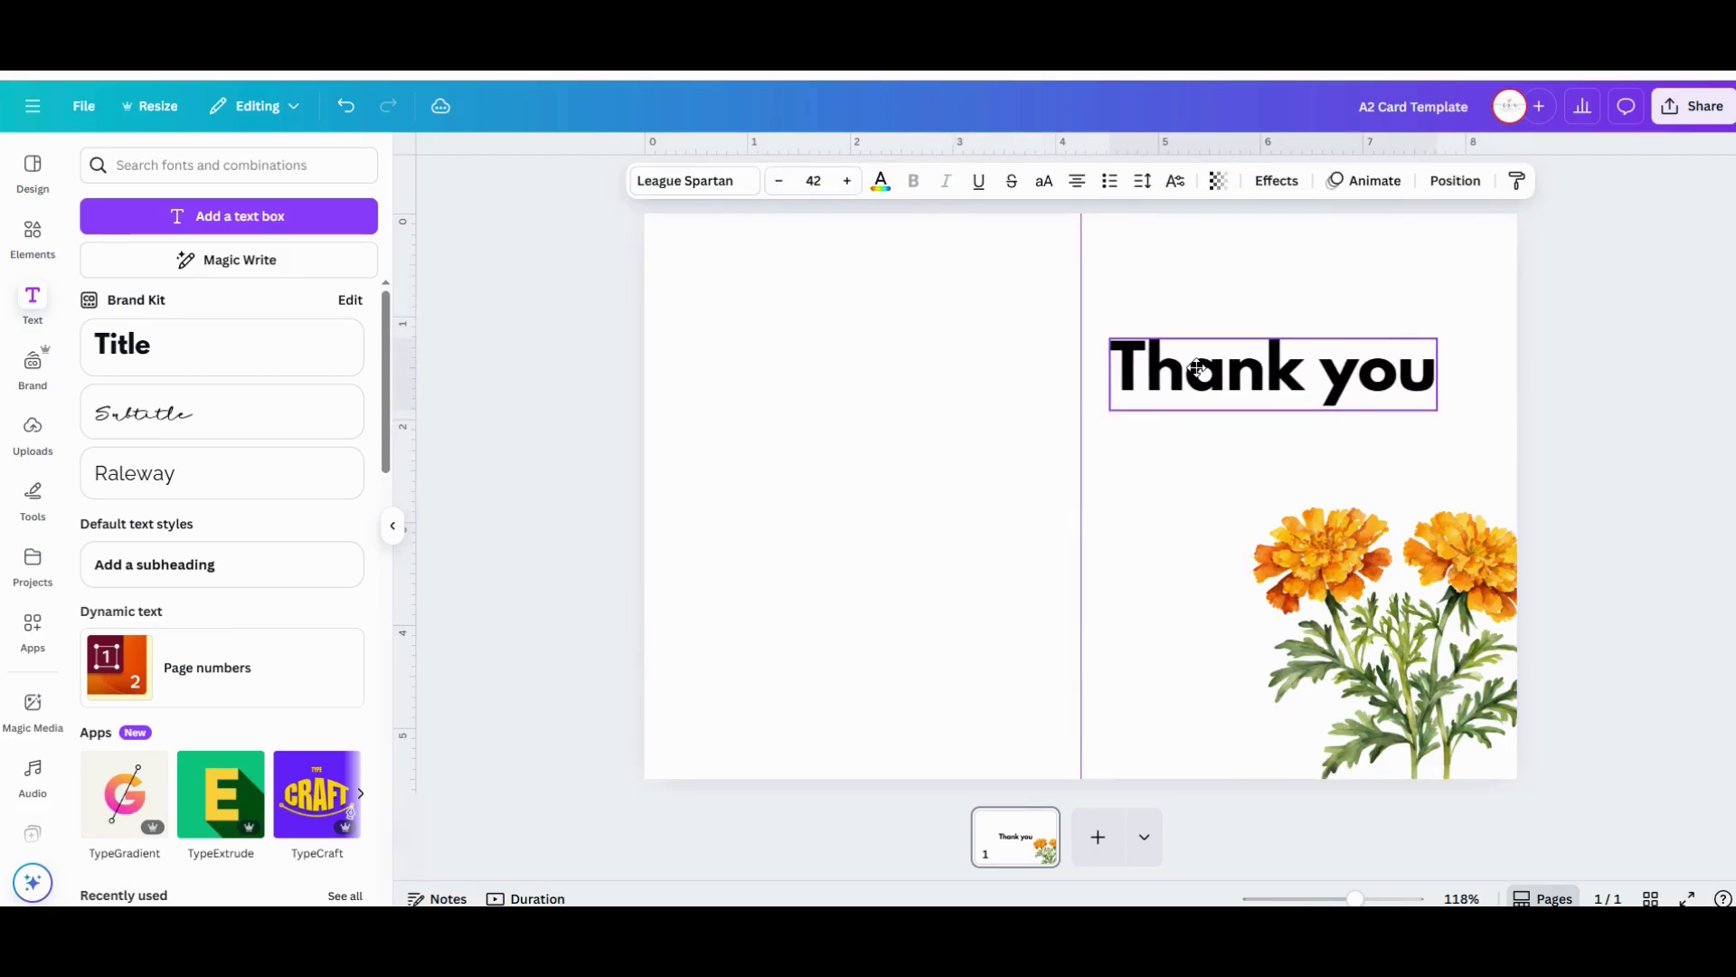
{"action": "left_click", "coordinate": [734, 183]}
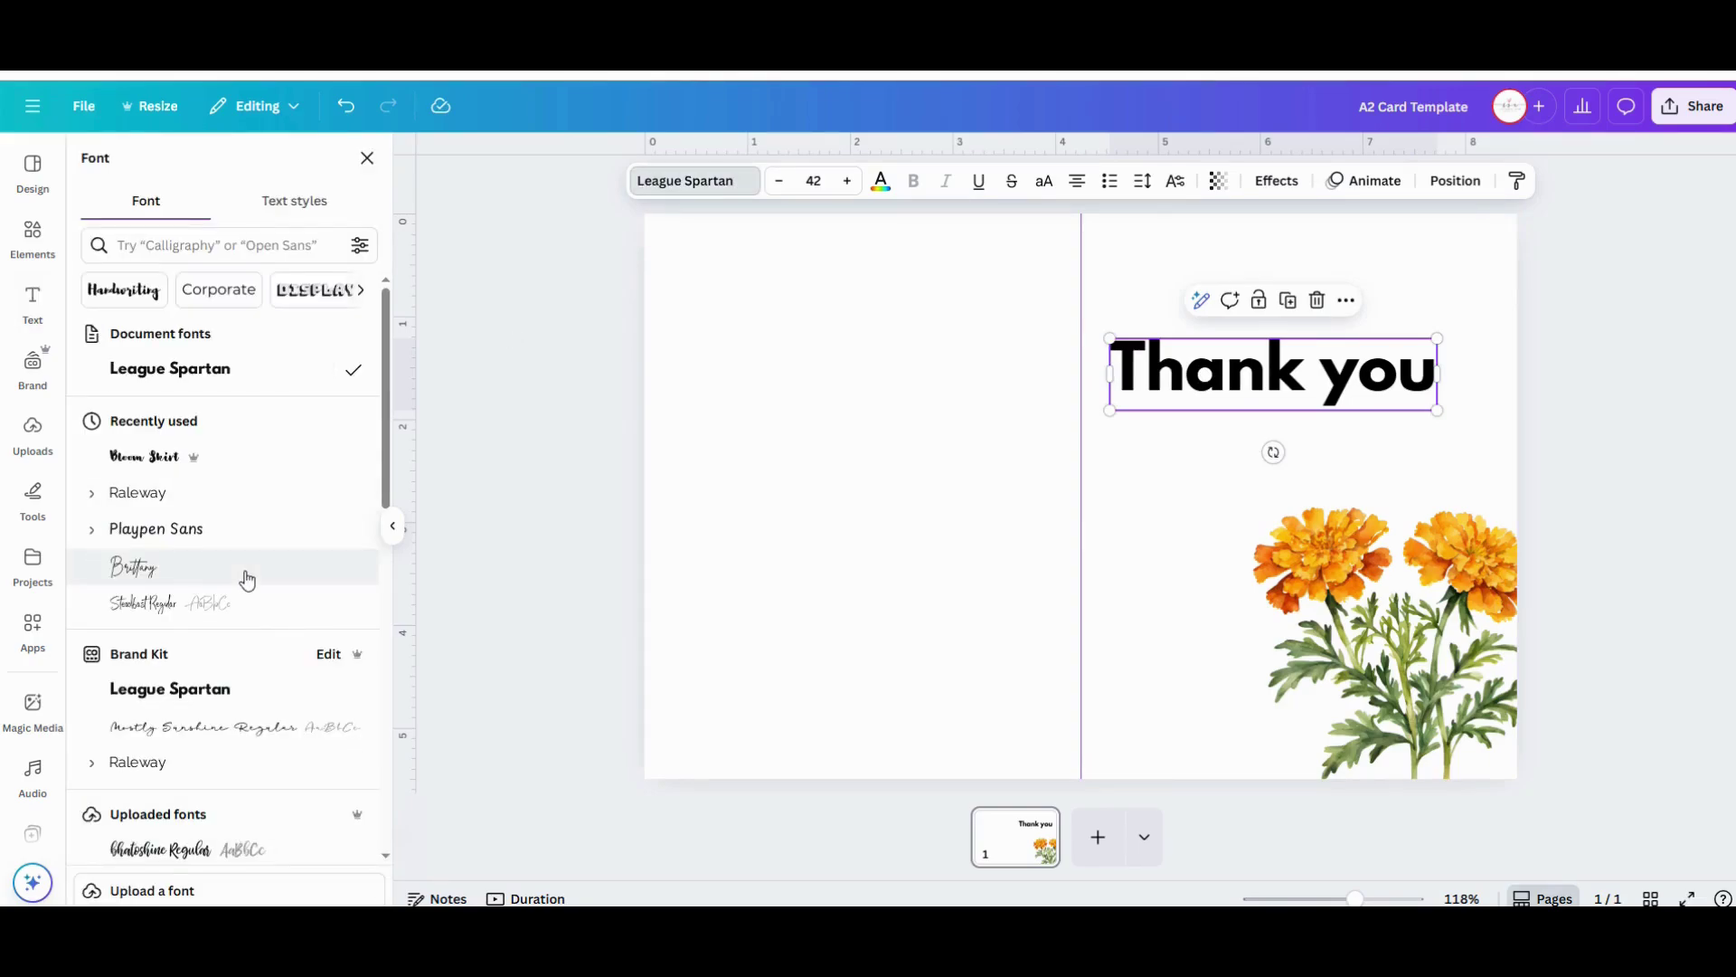
{"action": "left_click", "coordinate": [247, 580]}
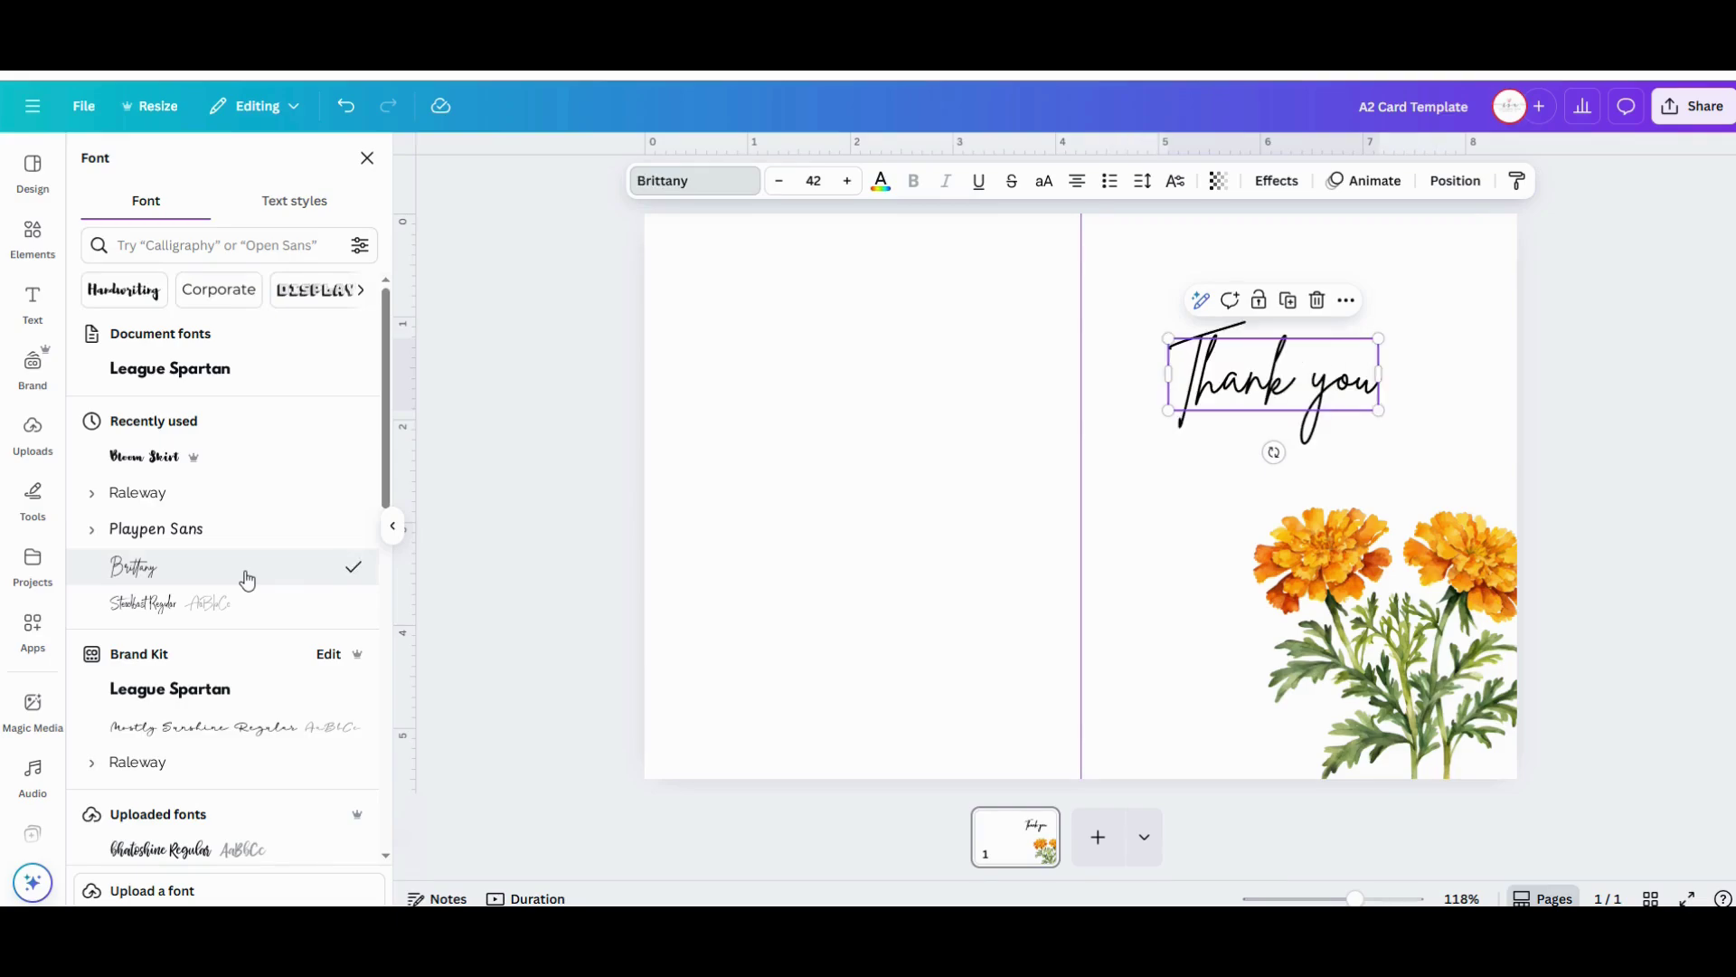
{"action": "left_click_drag", "start_coordinate": [1196, 384], "coordinate": [1157, 359]}
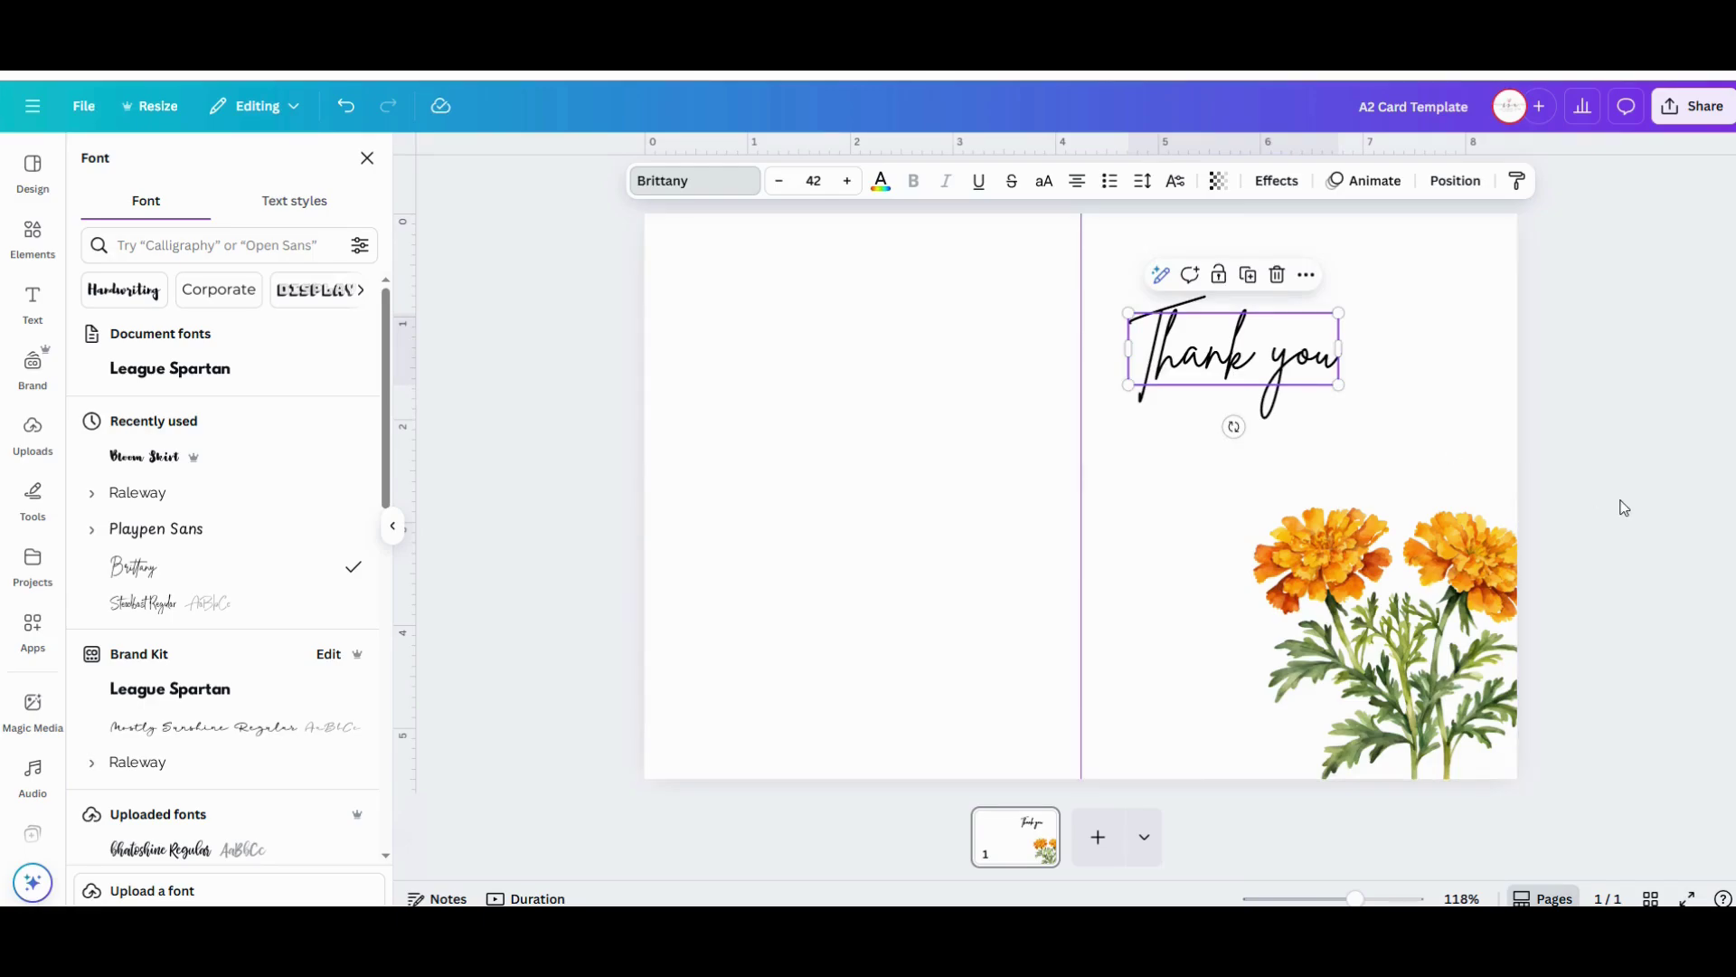
{"action": "key", "text": "Escape"}
{"action": "left_click", "coordinate": [1652, 566]}
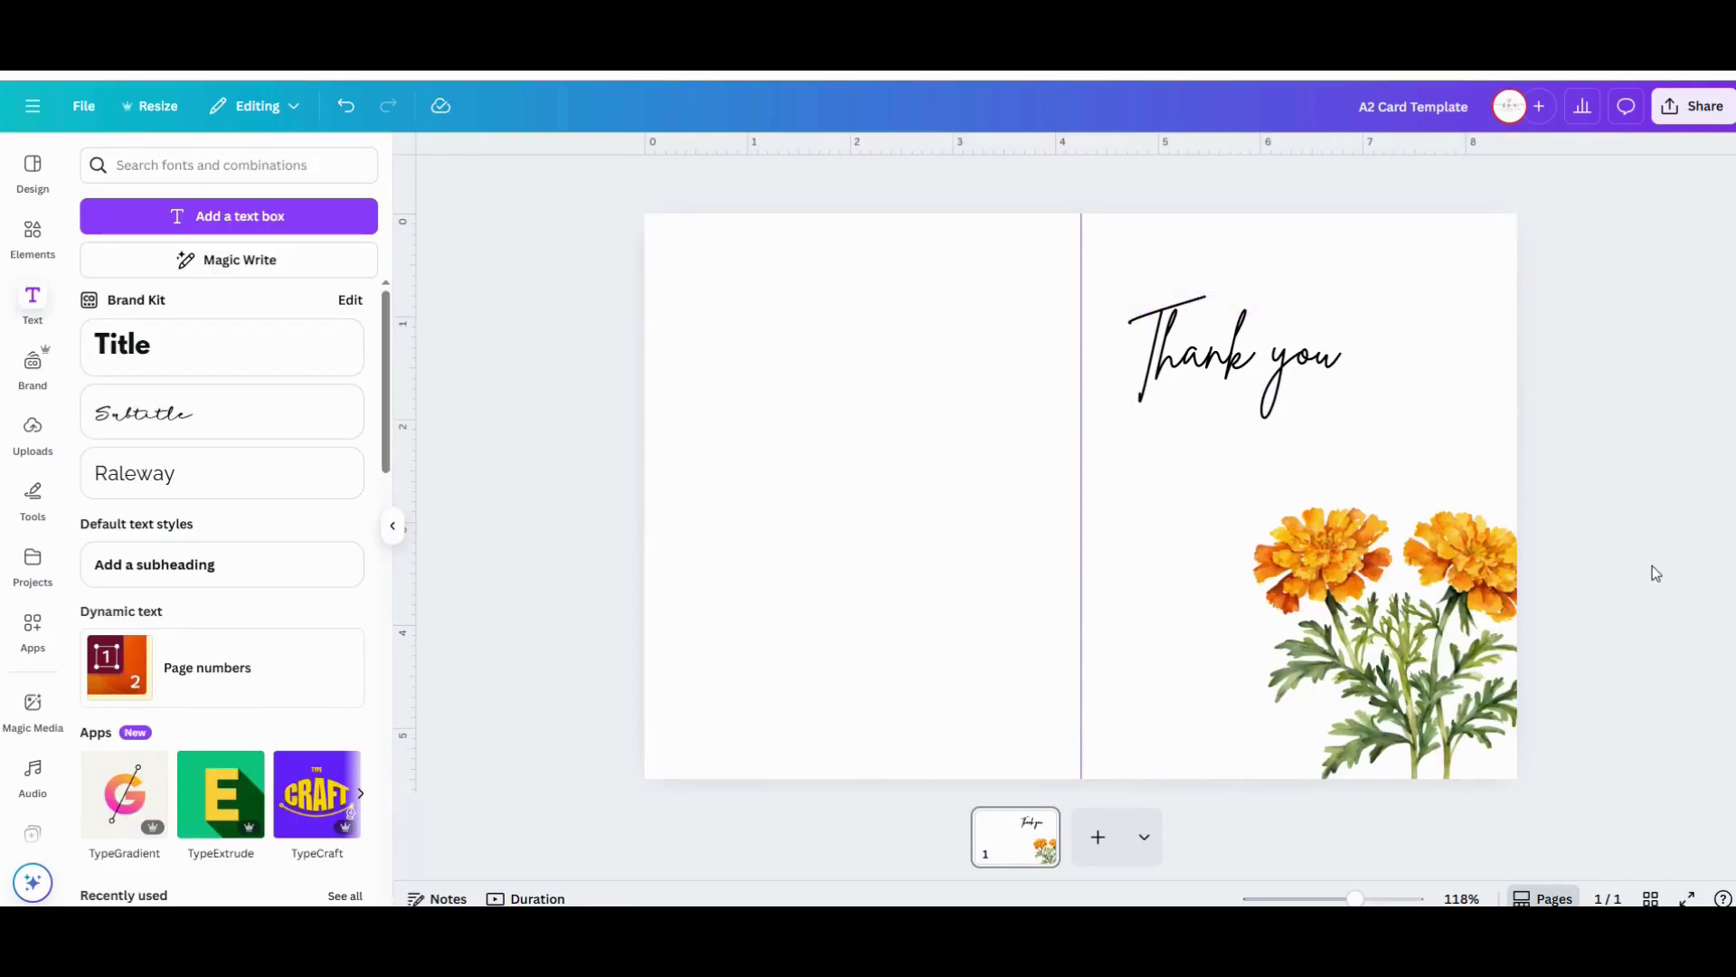
- Download as PDF Print with Flatten PDF on, crop marks off, and CMYK colour profile
{"action": "left_click", "coordinate": [1677, 126]}
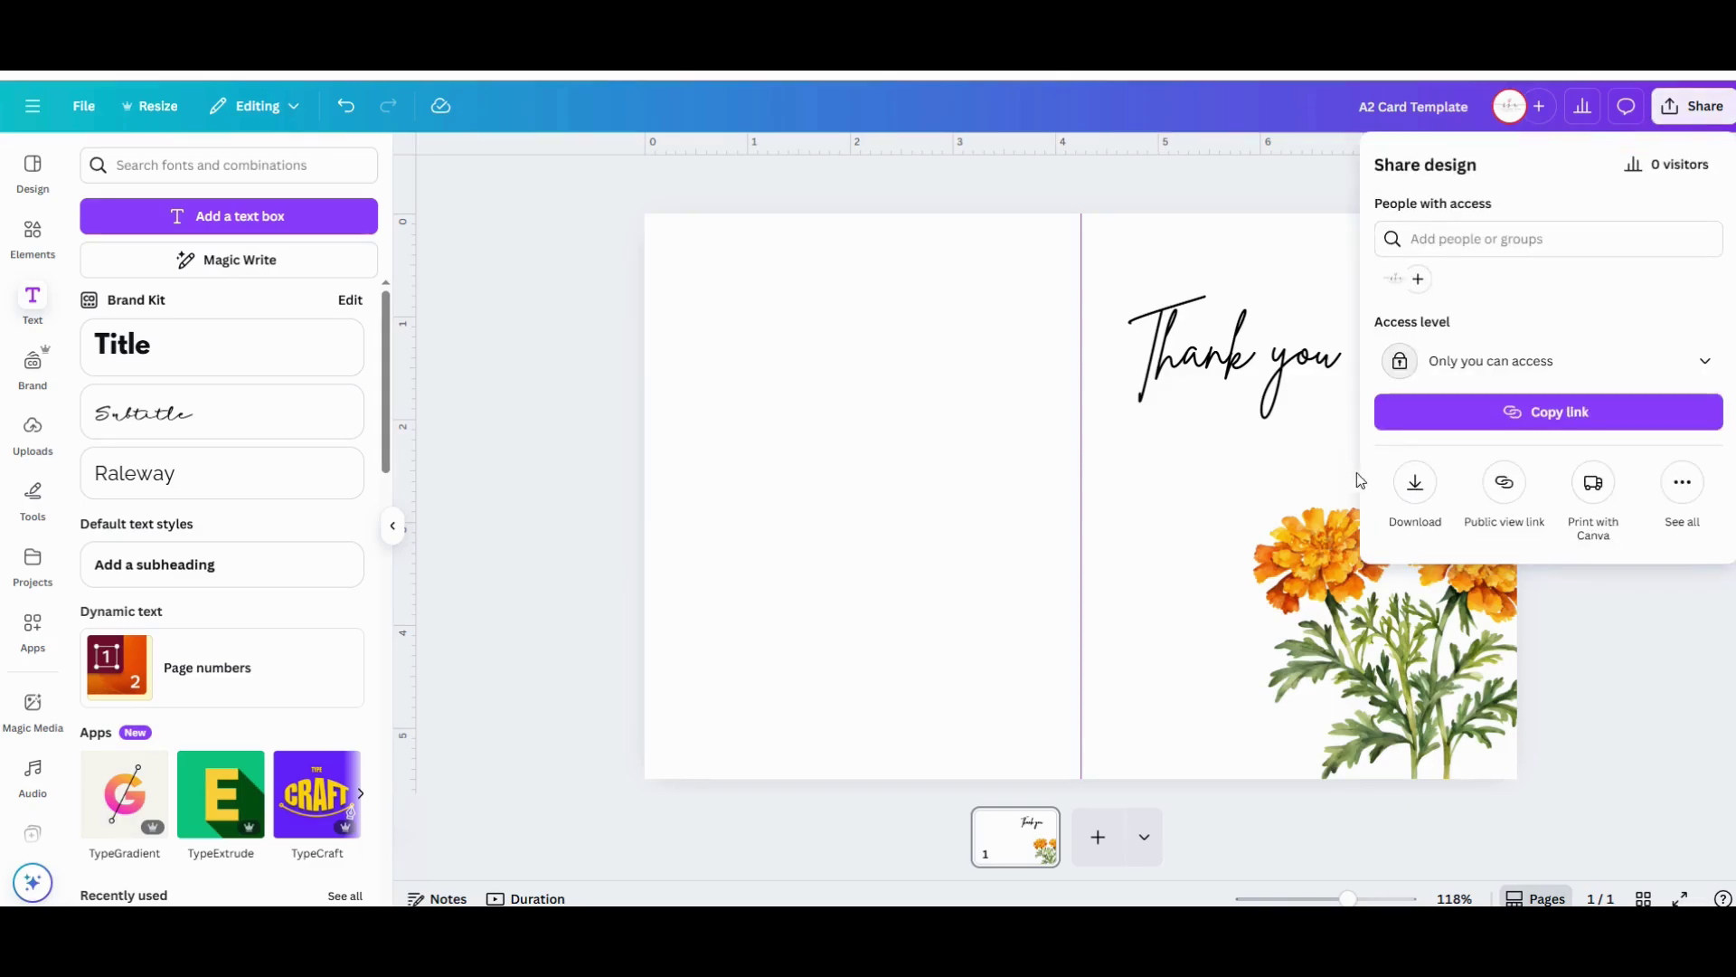
{"action": "left_click", "coordinate": [1415, 484]}
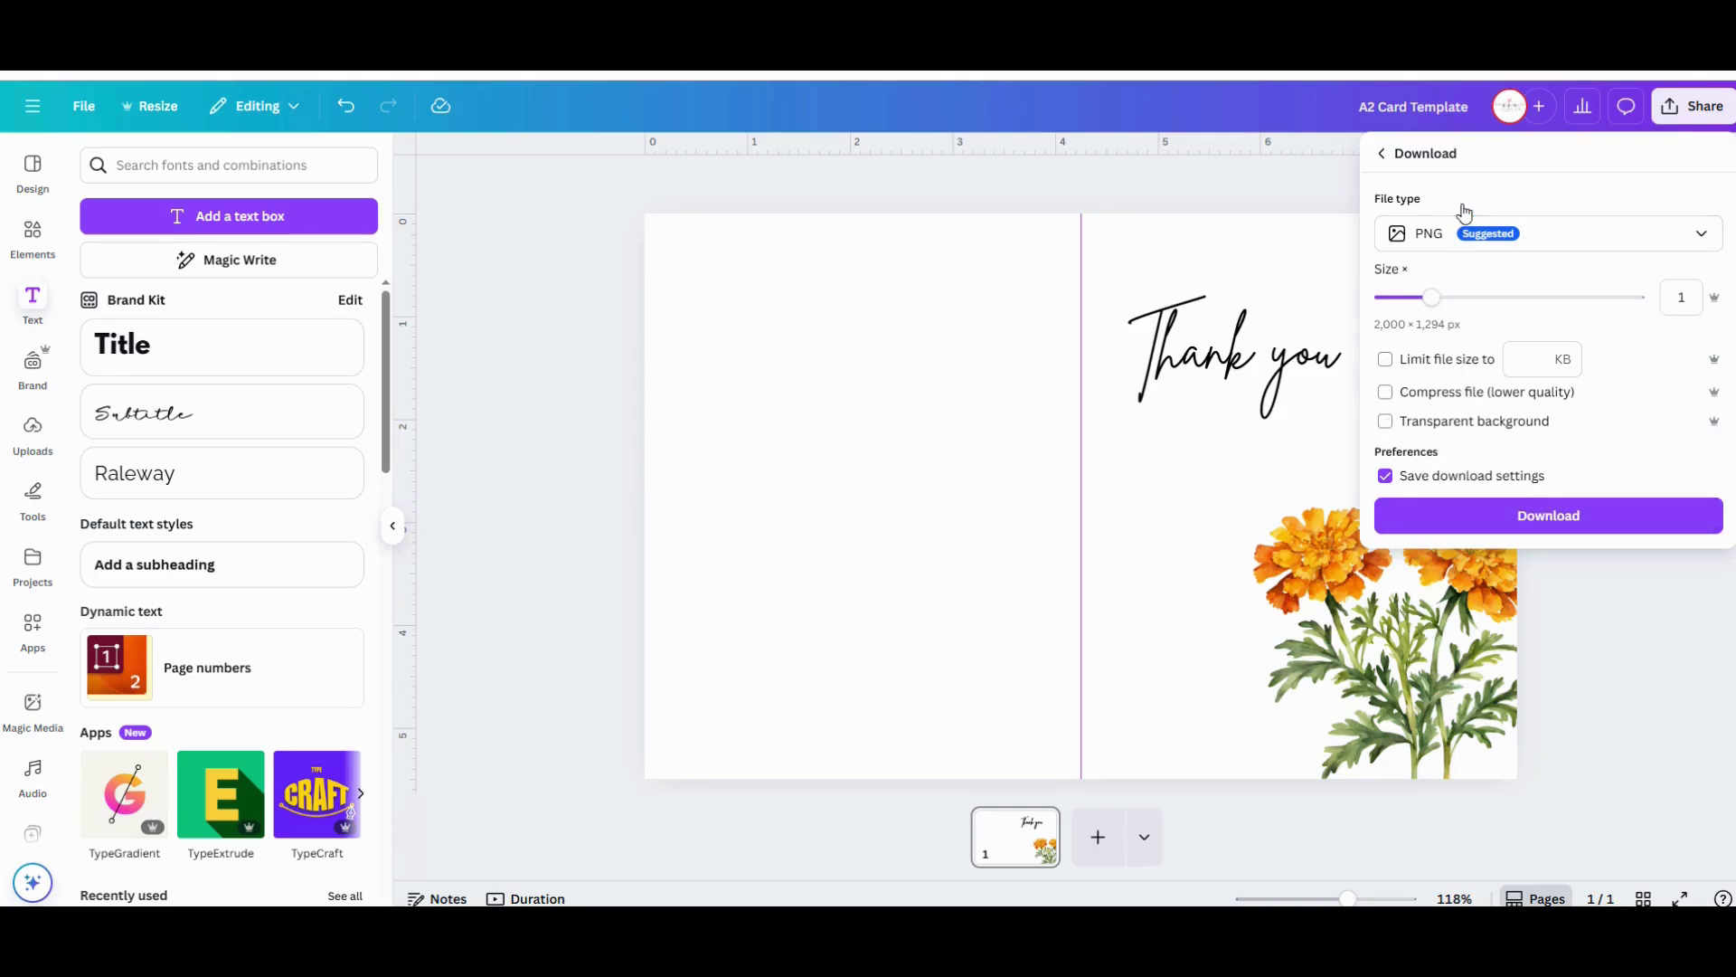
{"action": "left_click", "coordinate": [1471, 234]}
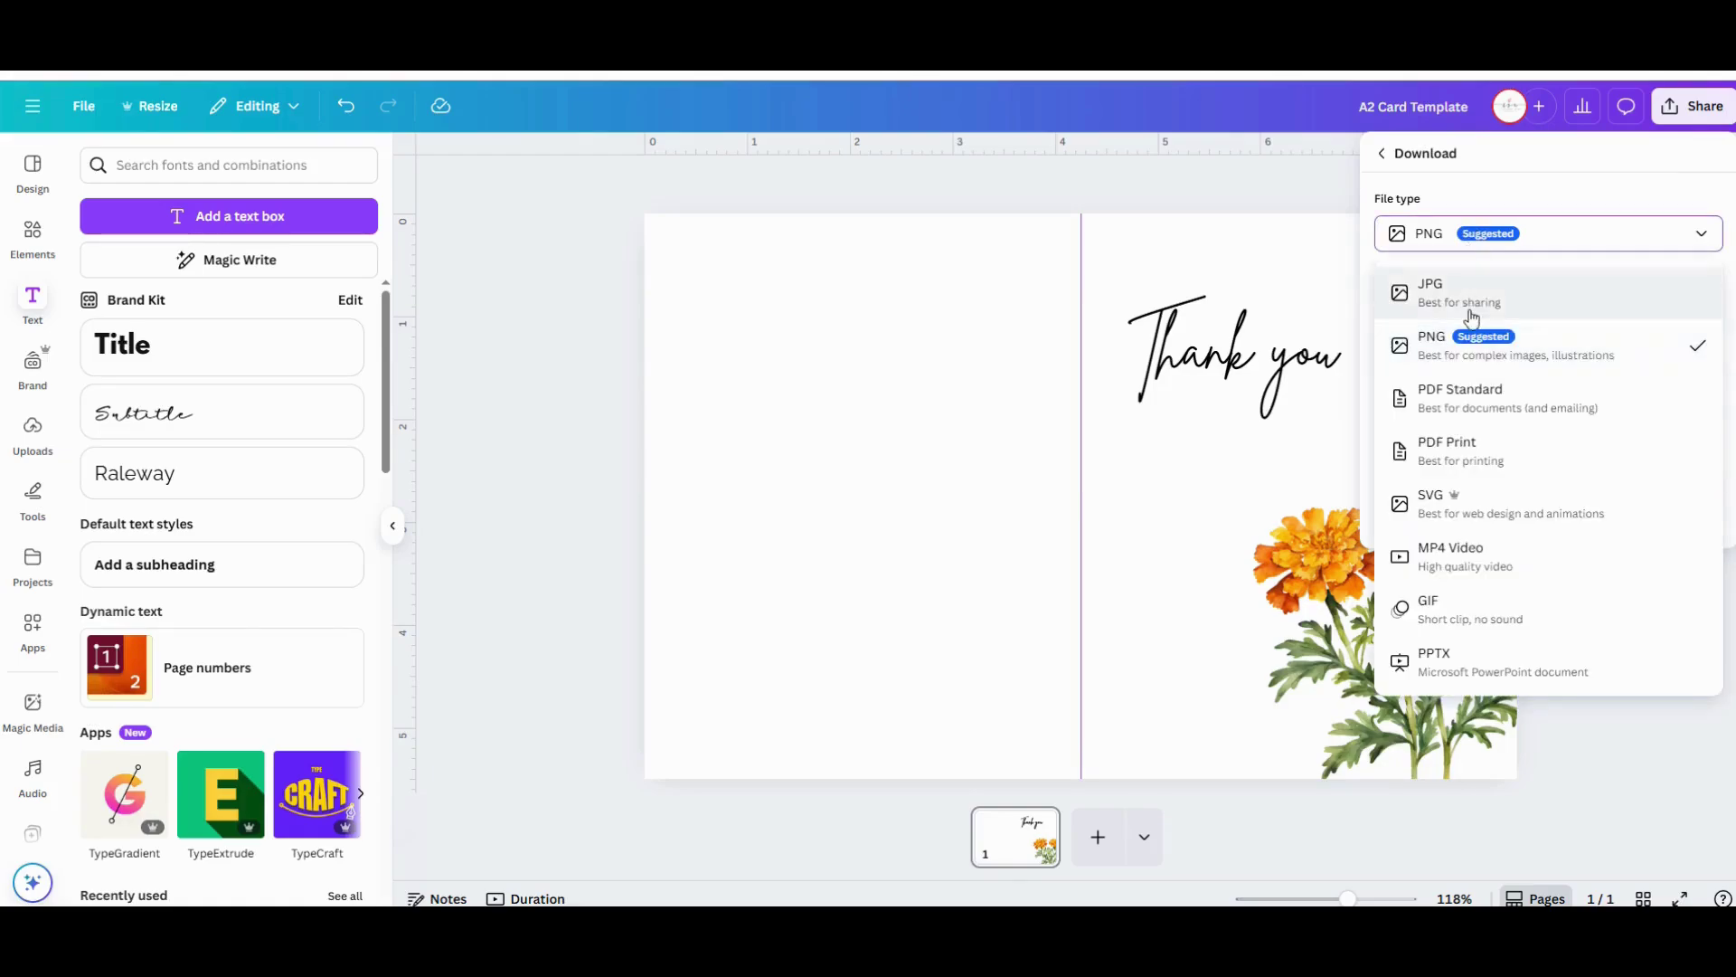
{"action": "left_click", "coordinate": [1469, 457]}
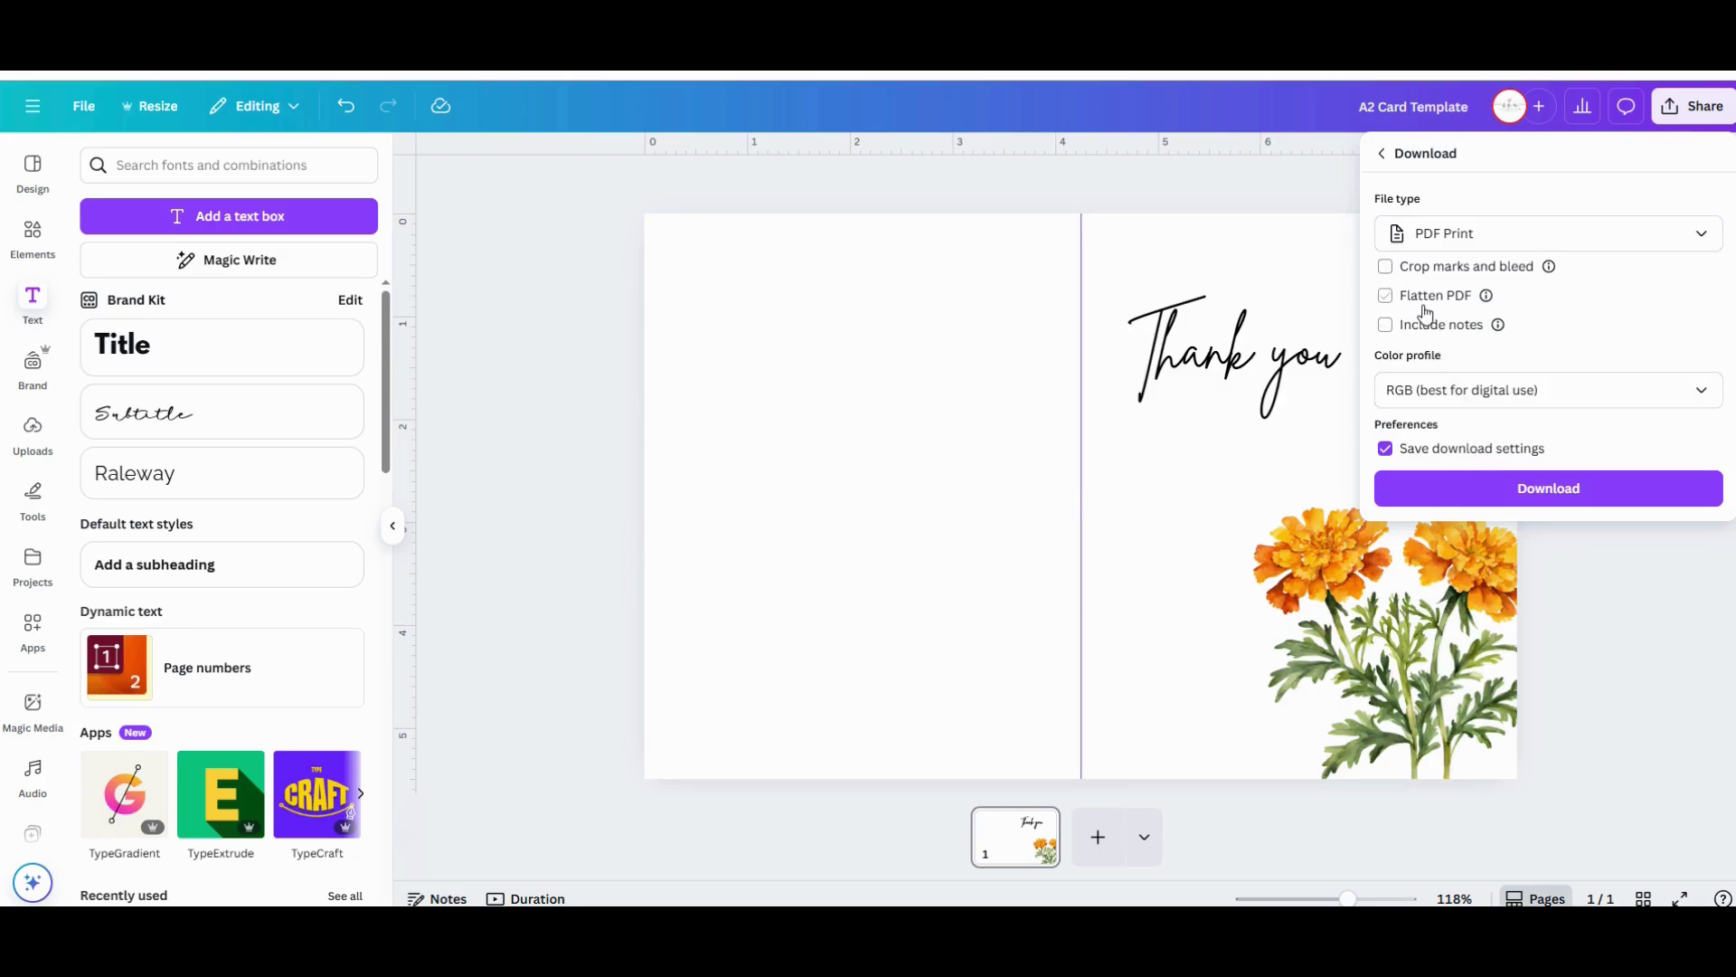
{"action": "left_click", "coordinate": [1408, 280]}
{"action": "left_click", "coordinate": [1386, 295]}
{"action": "left_click", "coordinate": [1386, 267]}
{"action": "left_click", "coordinate": [1433, 404]}
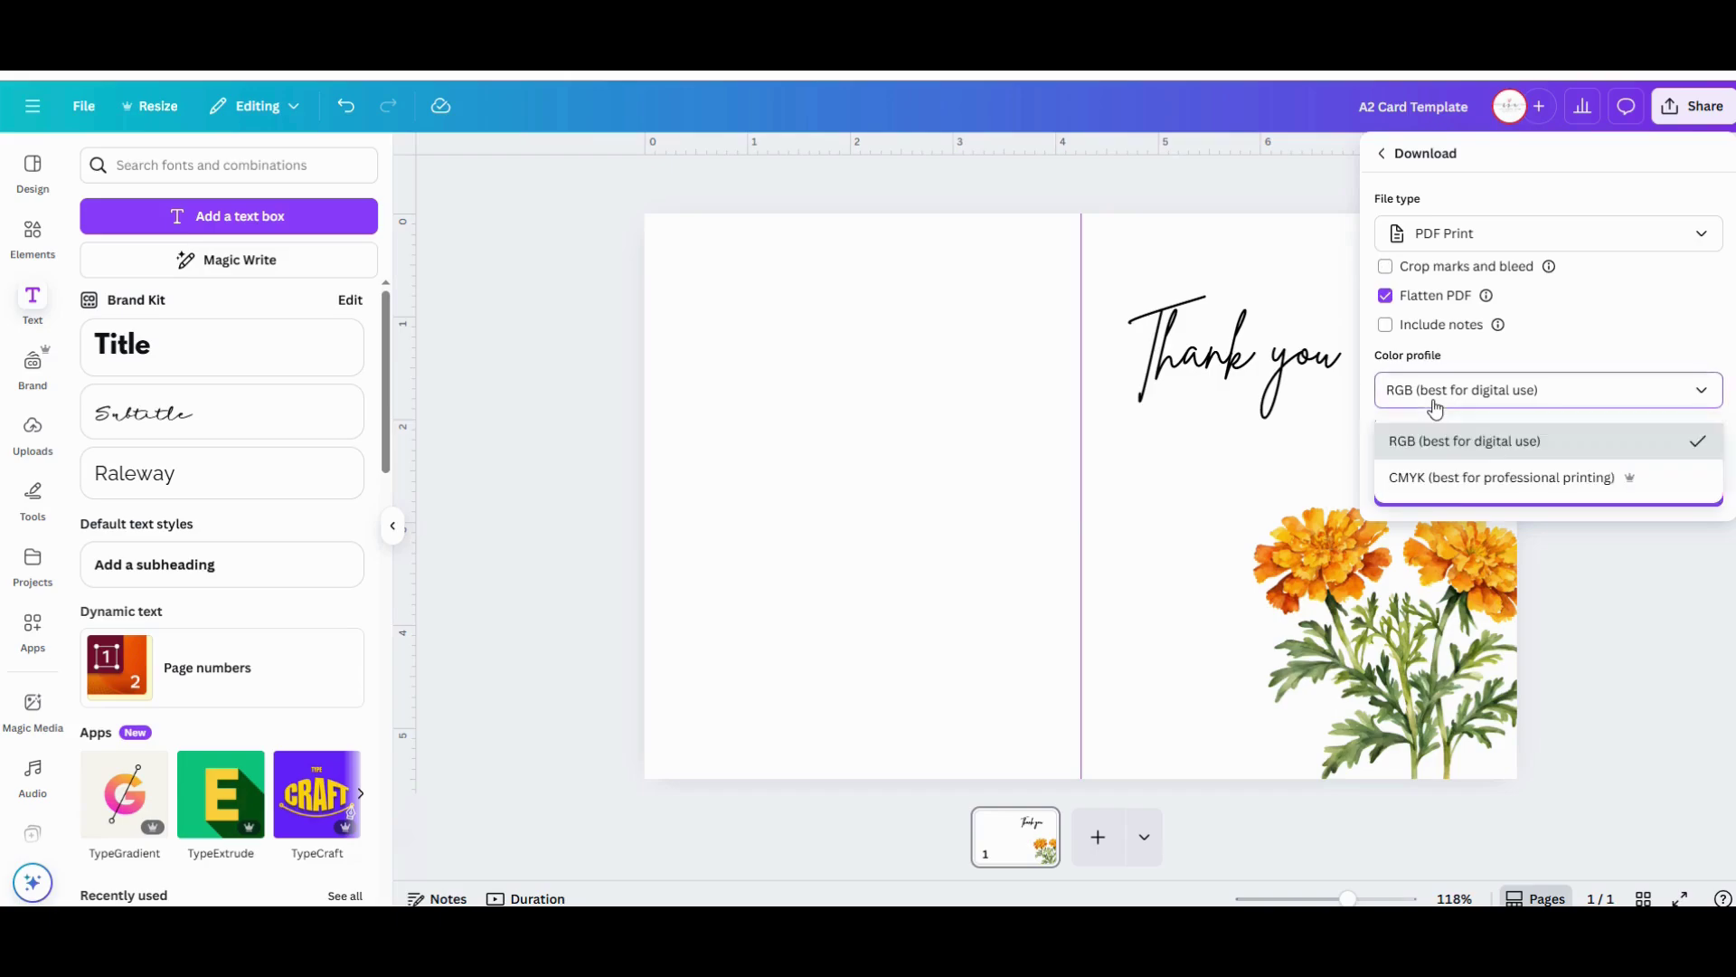
{"action": "left_click", "coordinate": [1441, 479]}
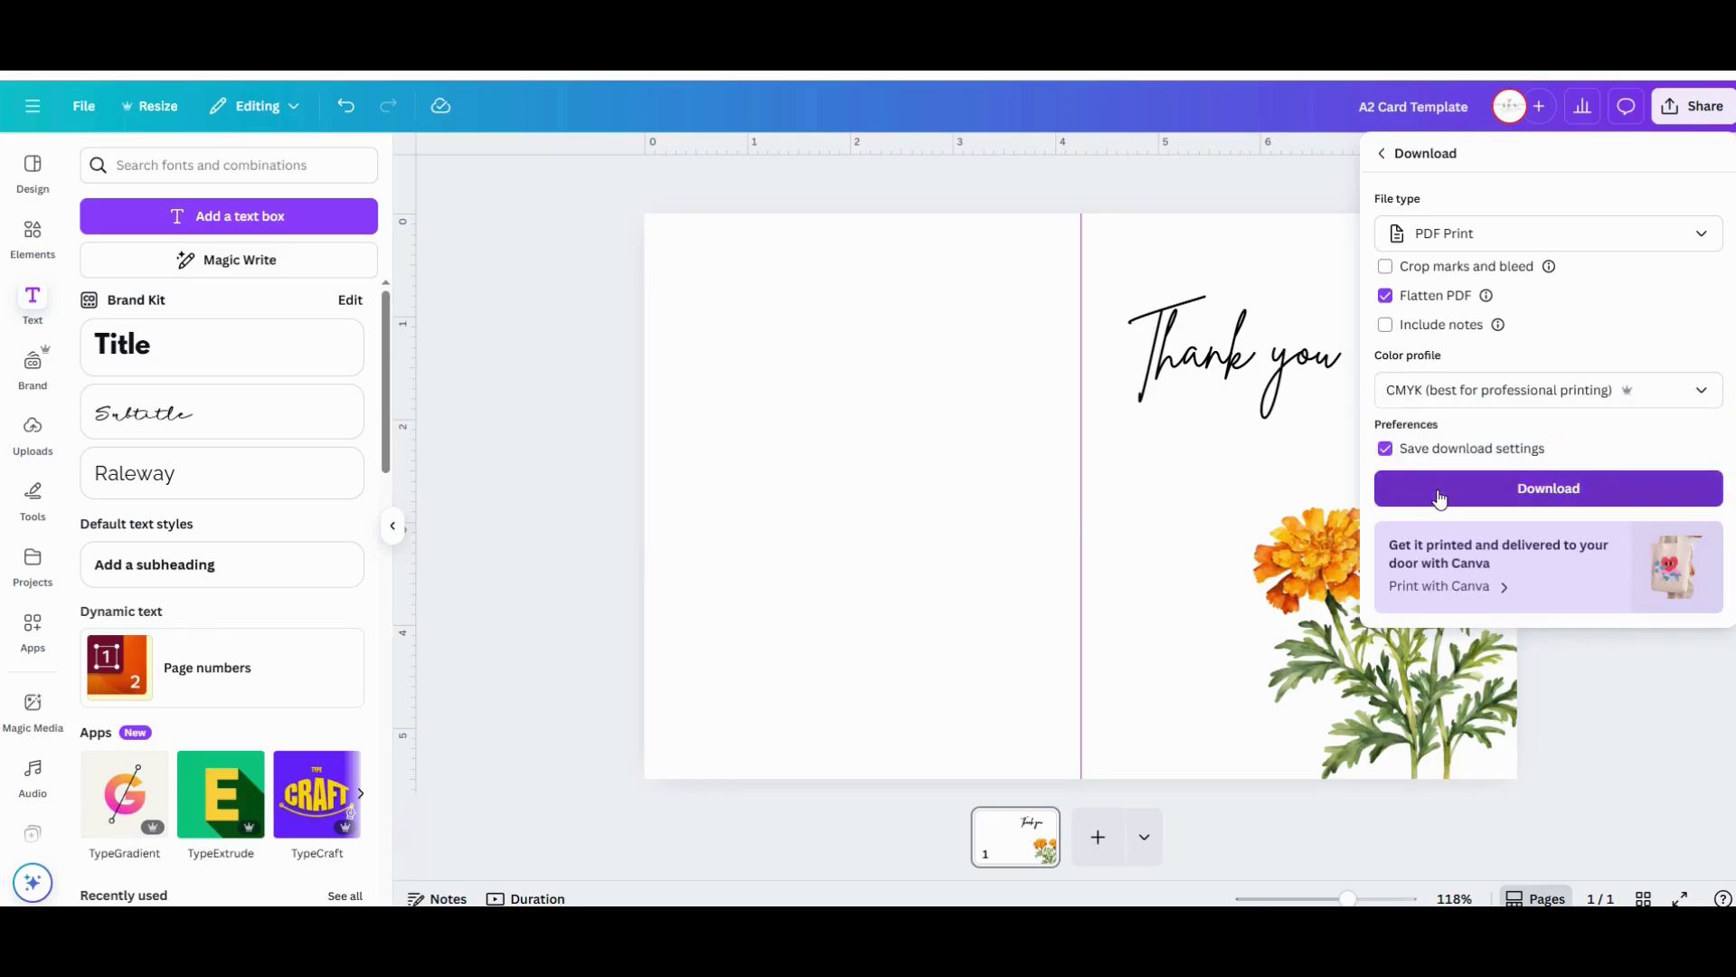
{"action": "left_click", "coordinate": [1440, 494]}
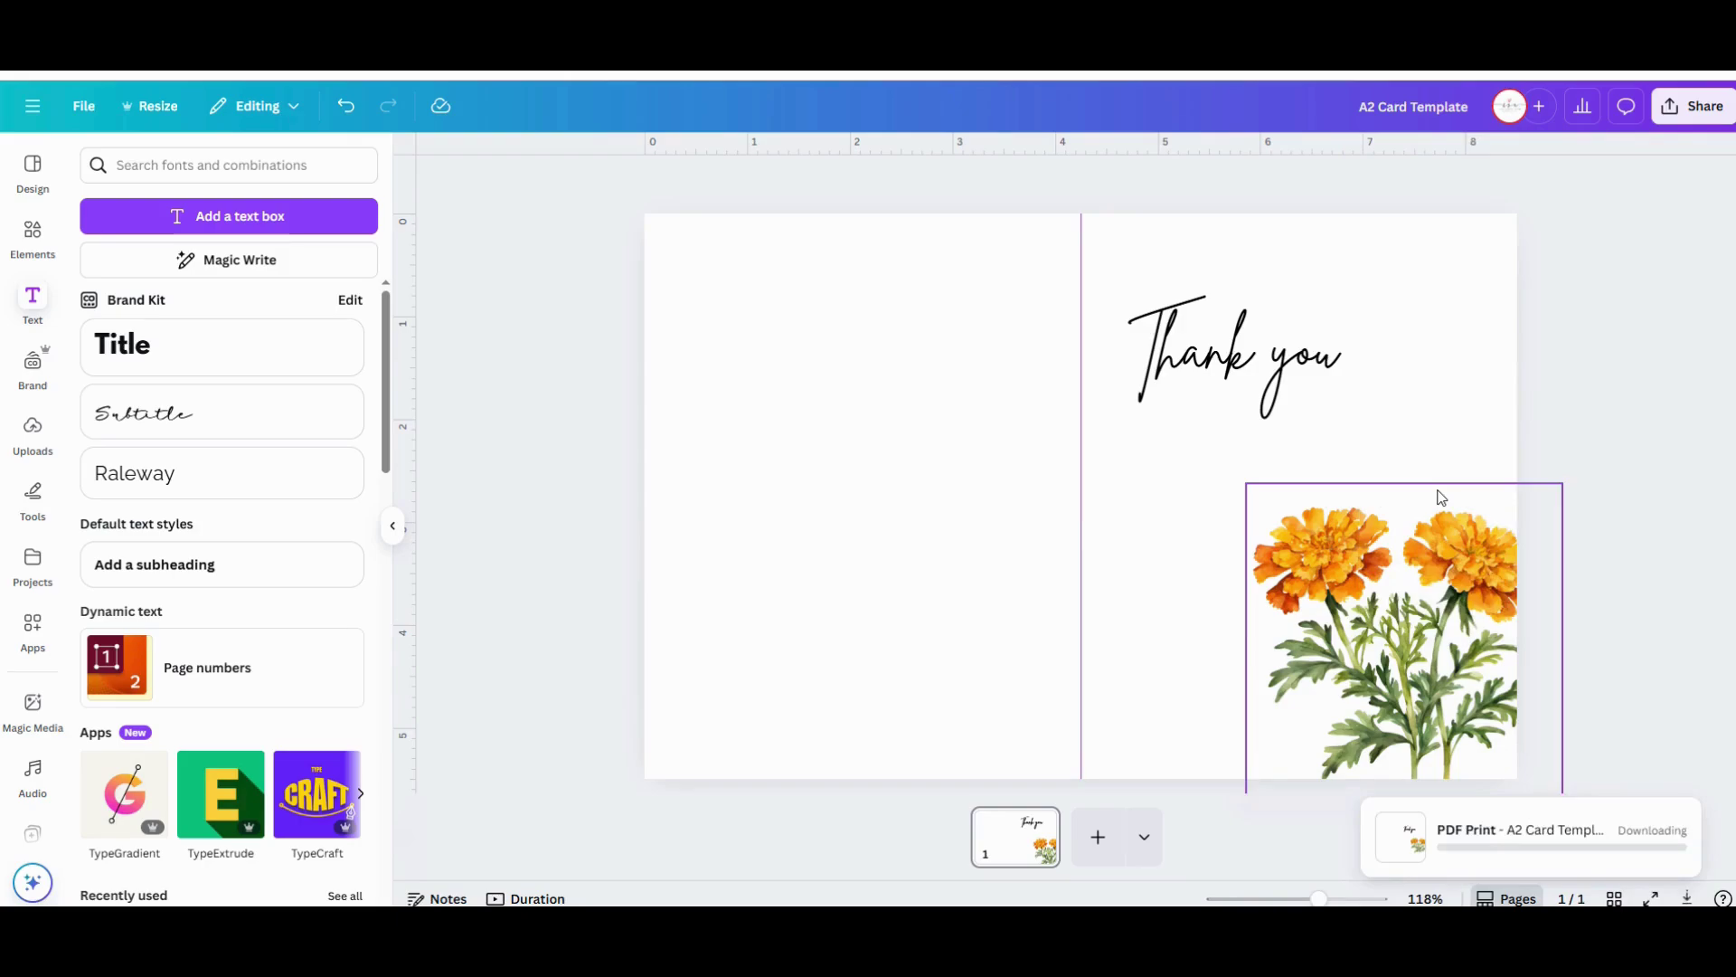